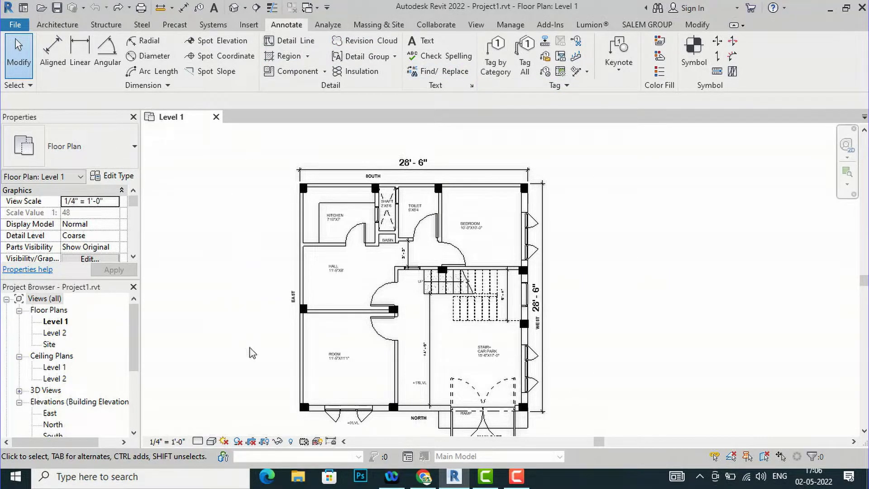
scroll(595, 252, down, 2)
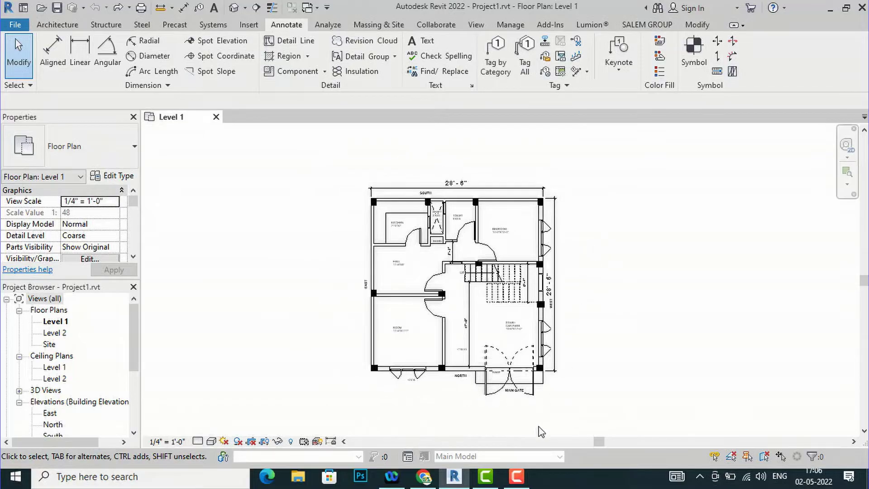
scroll(528, 431, up, 2)
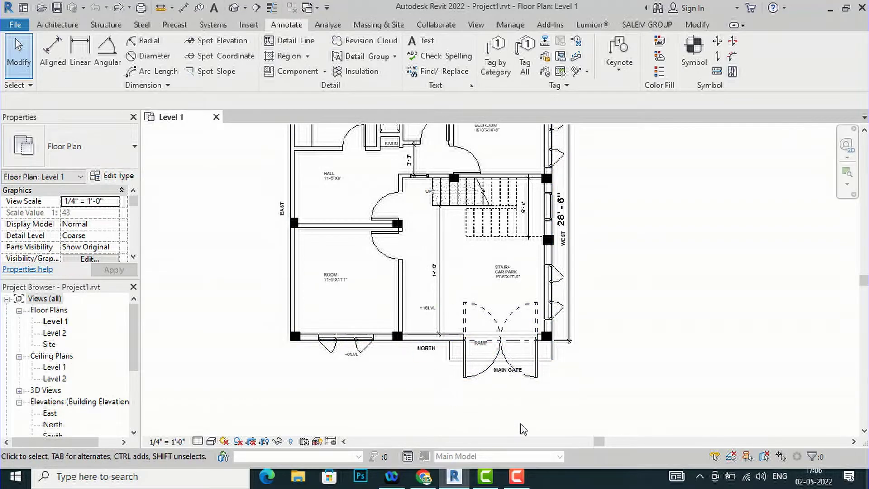
scroll(444, 408, down, 2)
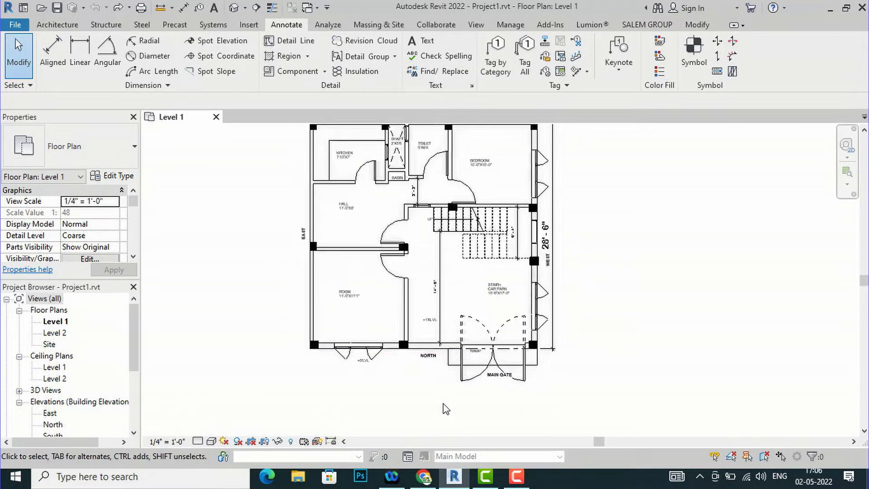
scroll(542, 224, up, 2)
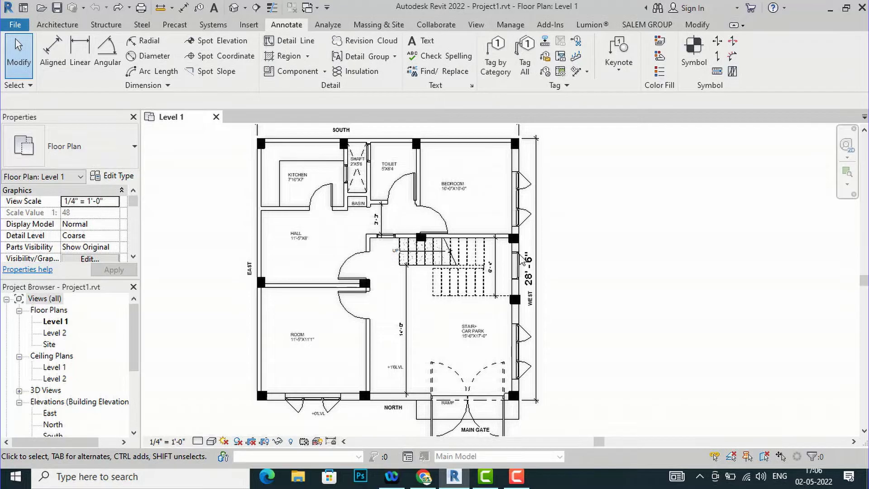
scroll(498, 280, up, 3)
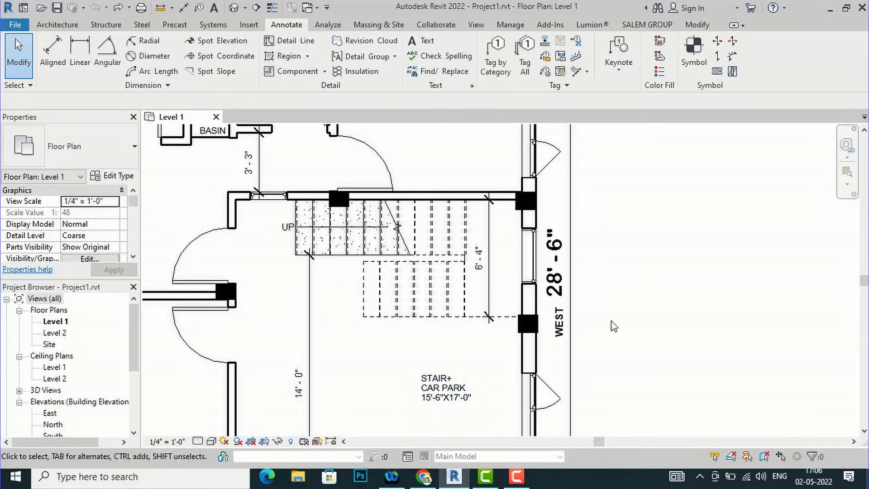
scroll(527, 322, down, 3)
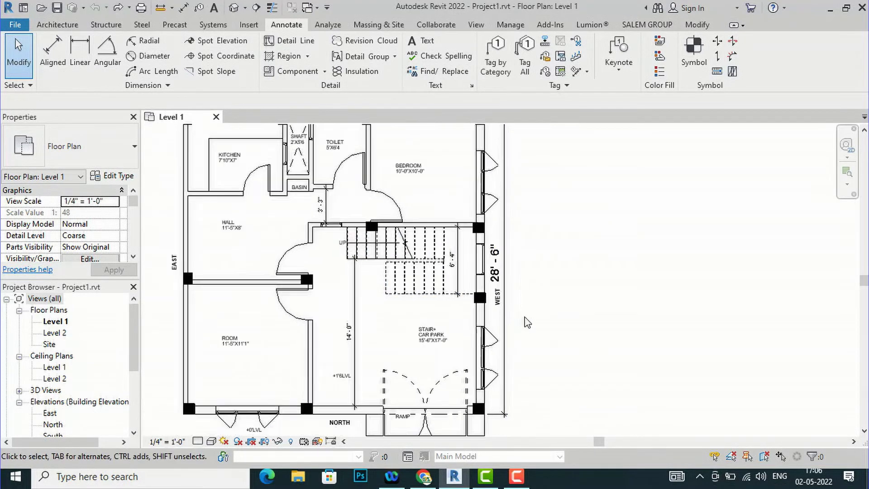
scroll(527, 322, down, 1)
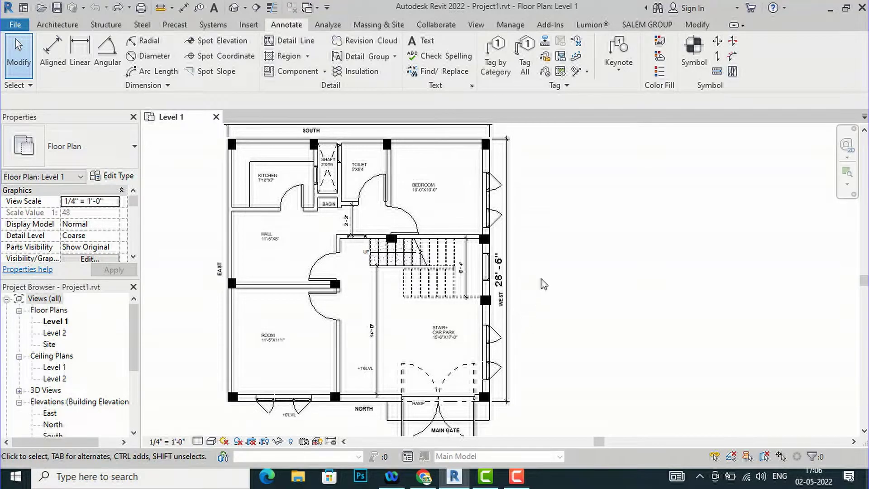
Draw a rectangular revision cloud of about 10'-6" by 11'-0" around the main gate and ramp, and finish the sketch.
click(381, 44)
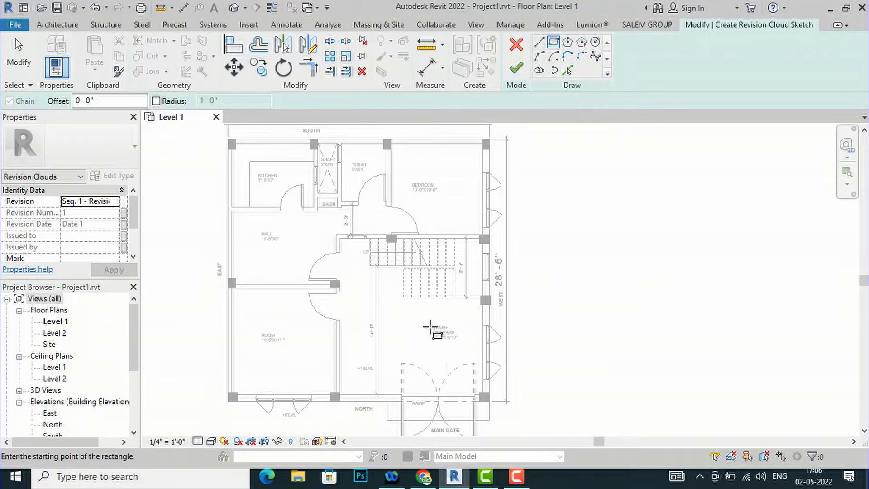
scroll(436, 332, down, 2)
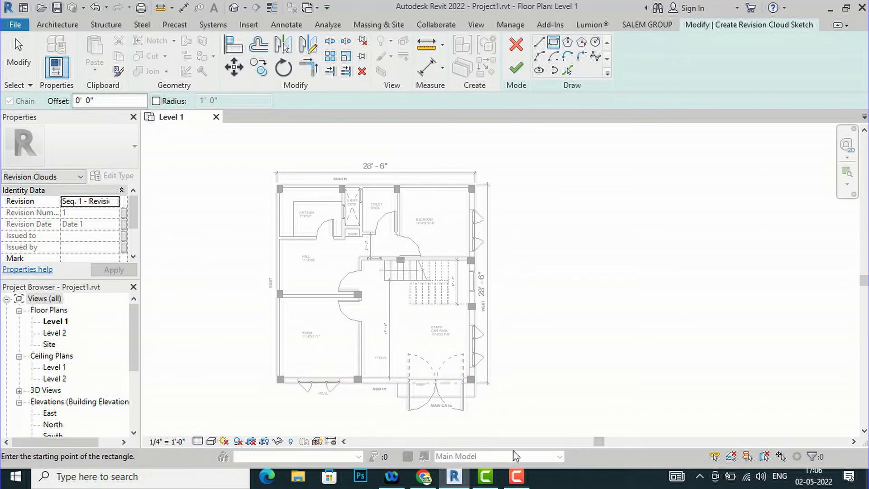
scroll(464, 298, up, 3)
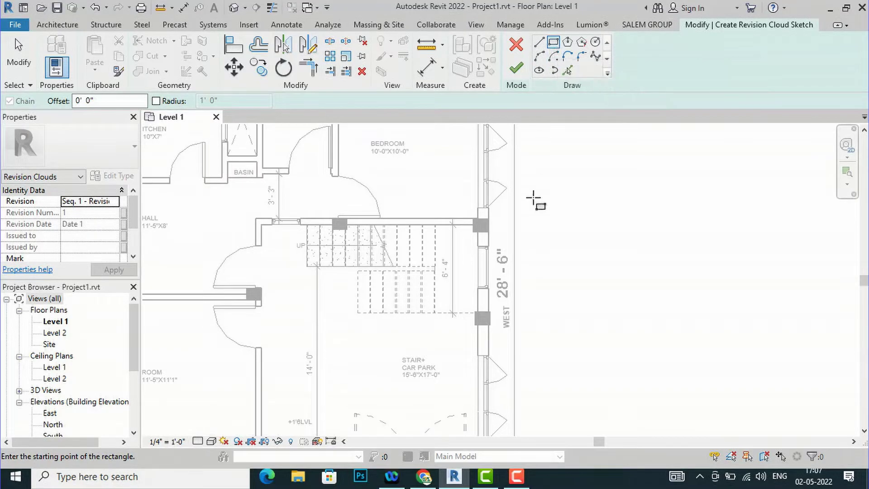
scroll(563, 295, down, 3)
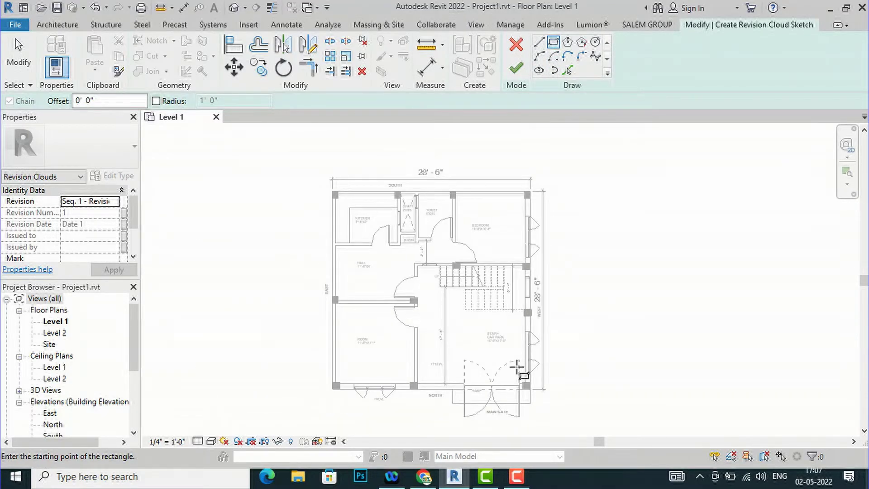
scroll(471, 435, up, 3)
scroll(557, 414, up, 2)
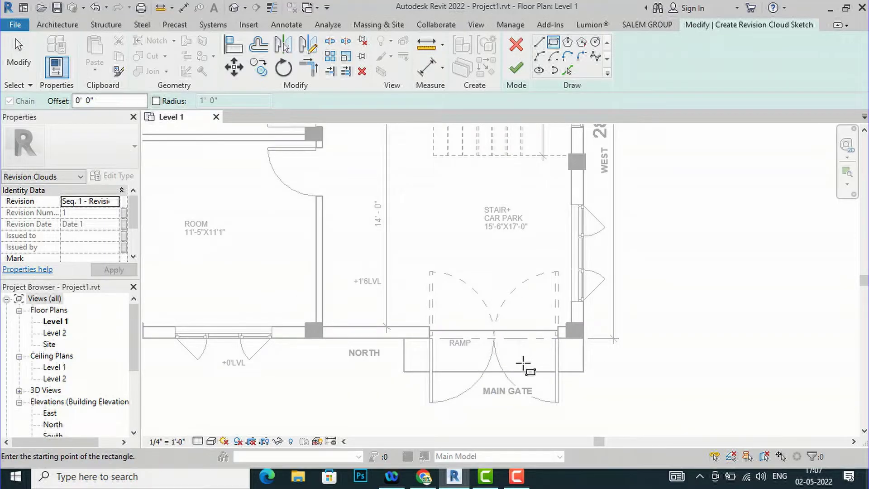
click(573, 414)
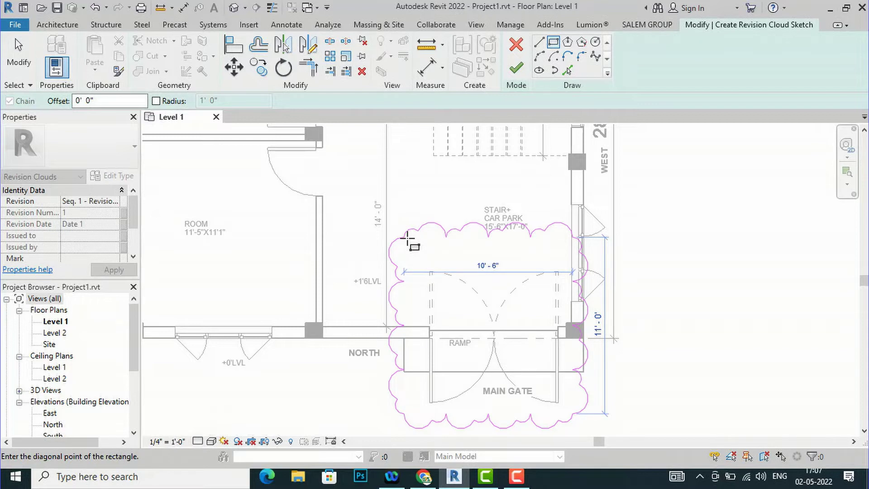
click(406, 237)
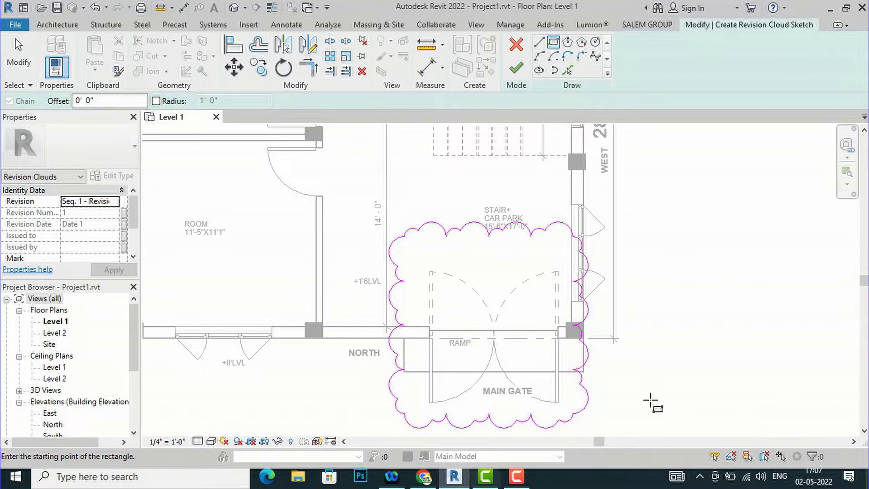
scroll(384, 392, down, 2)
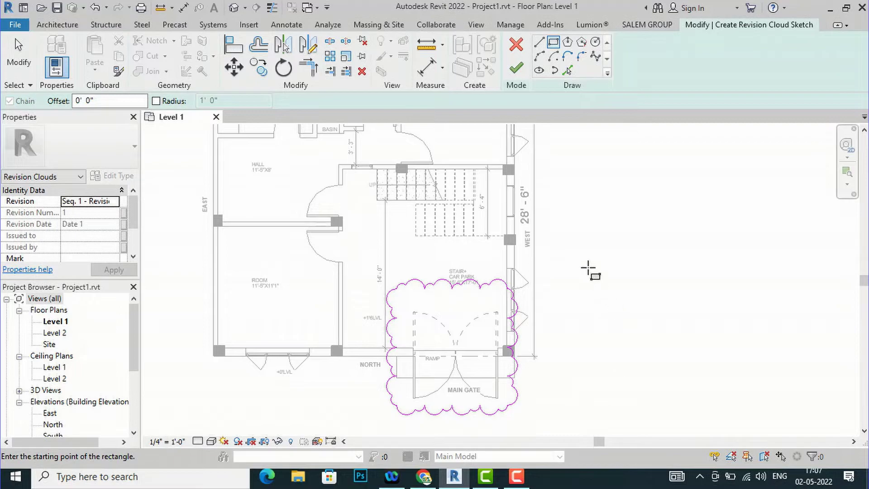
click(517, 69)
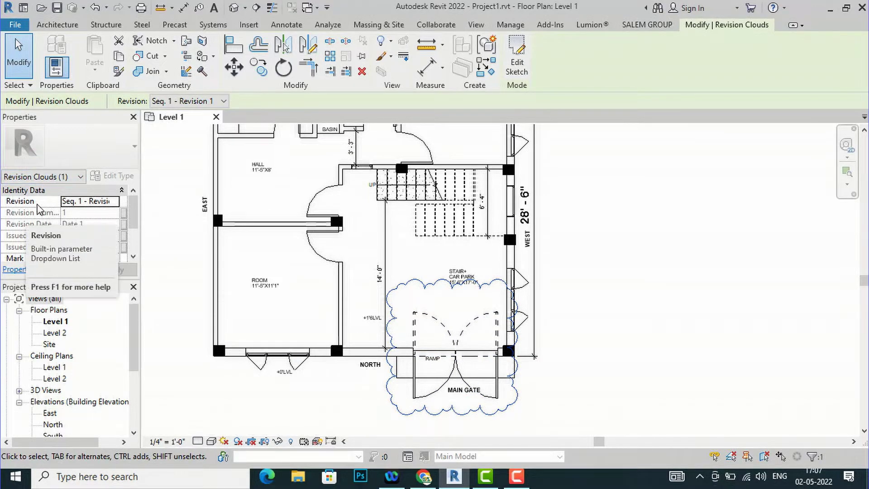
Check which revisions can be assigned to the main gate's revision cloud.
click(103, 203)
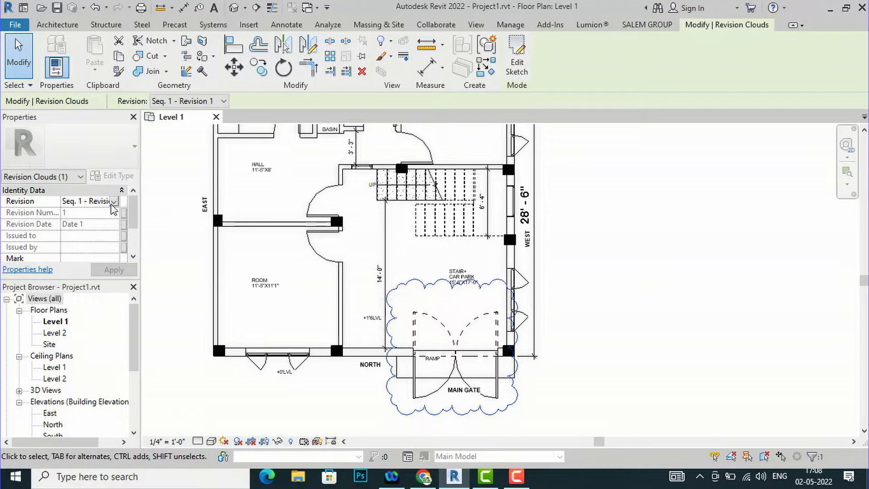
click(114, 202)
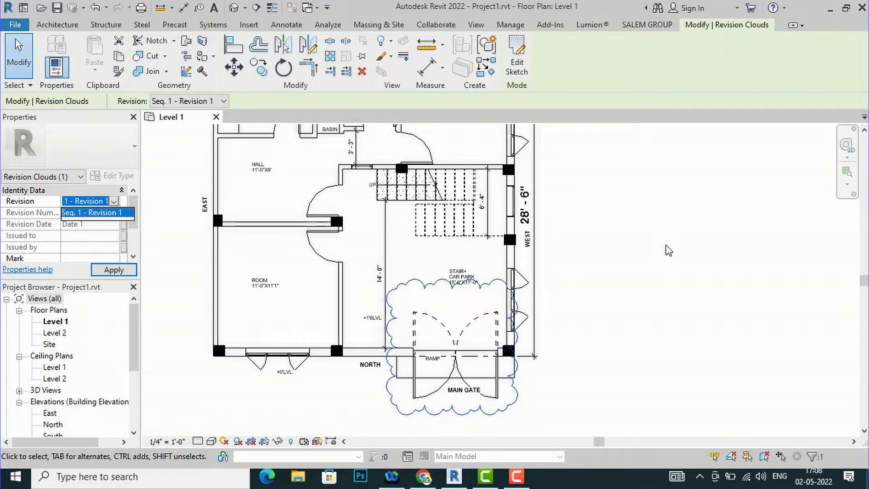
key(Return)
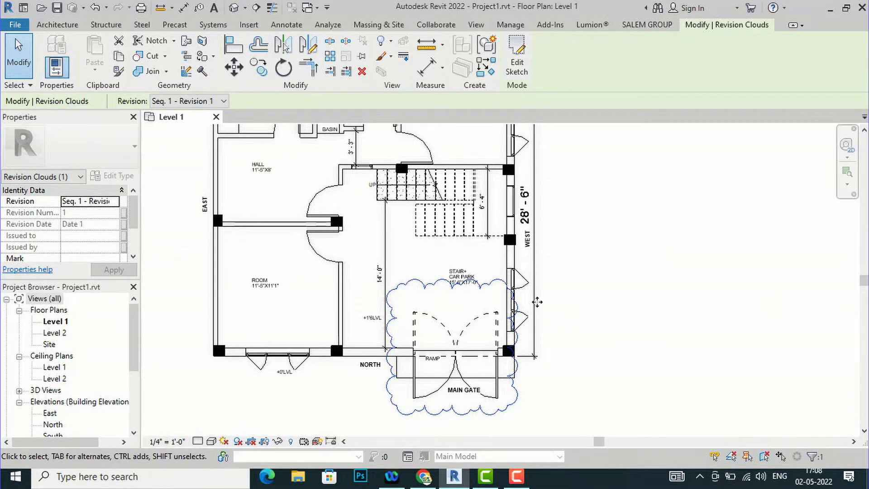
Sketch a second rectangular revision cloud spanning the lower part of the bedroom and the east-west staircase flights beside the West wall.
scroll(537, 302, down, 2)
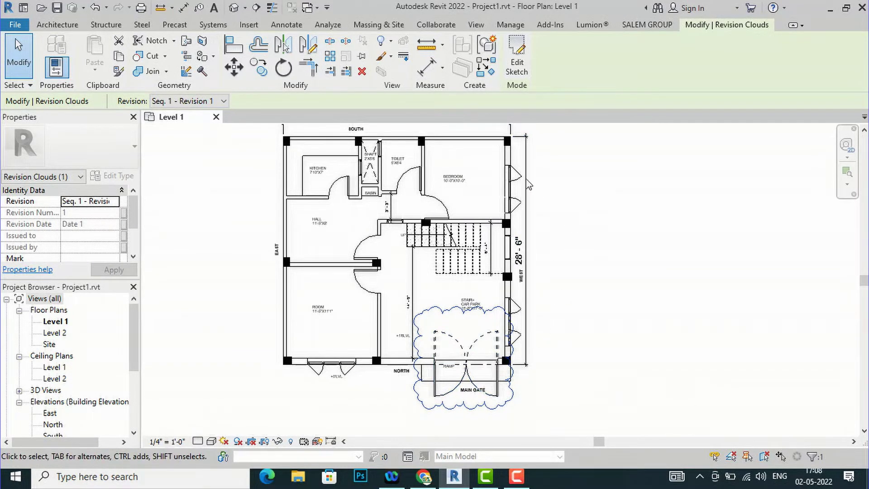
scroll(529, 185, up, 2)
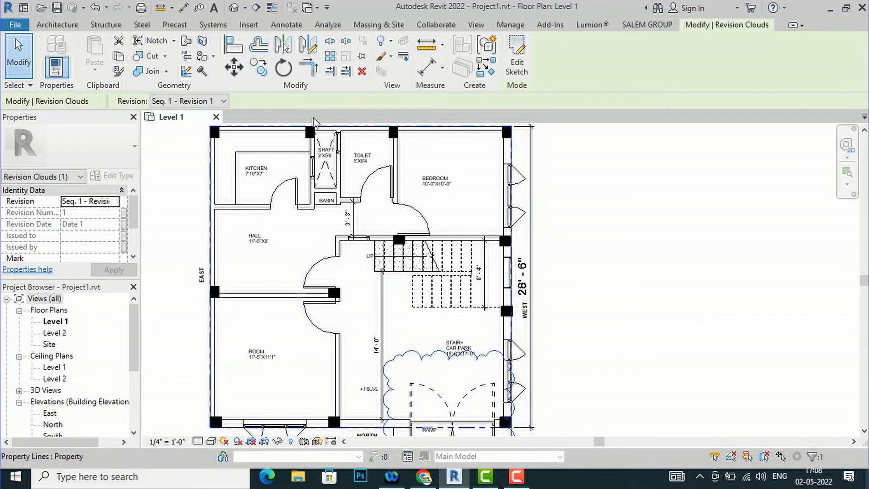
click(284, 25)
click(356, 40)
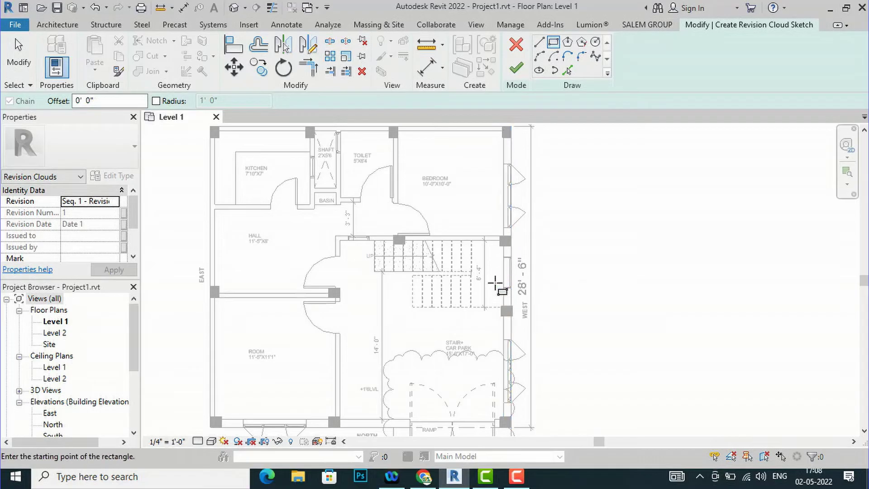
click(496, 284)
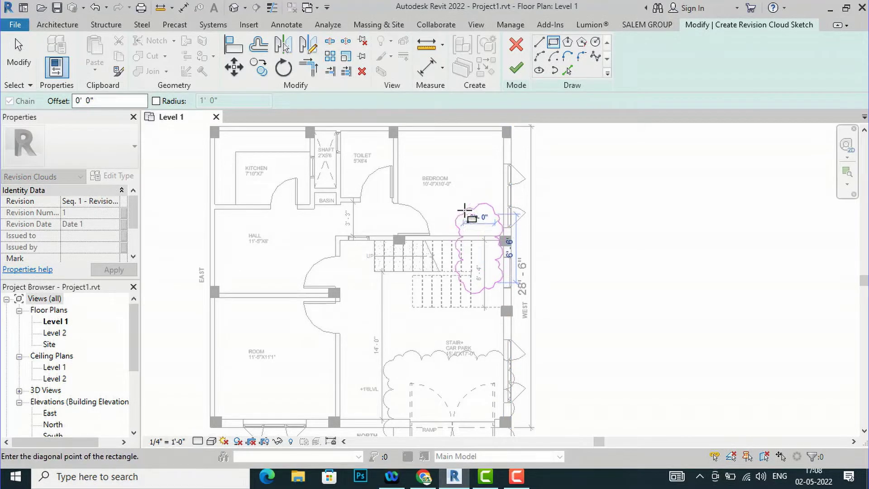
click(444, 186)
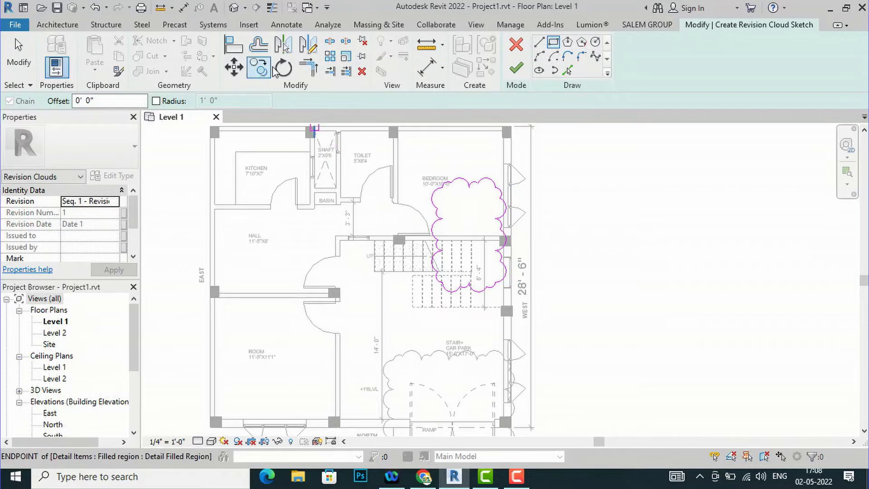
key(m)
key(v)
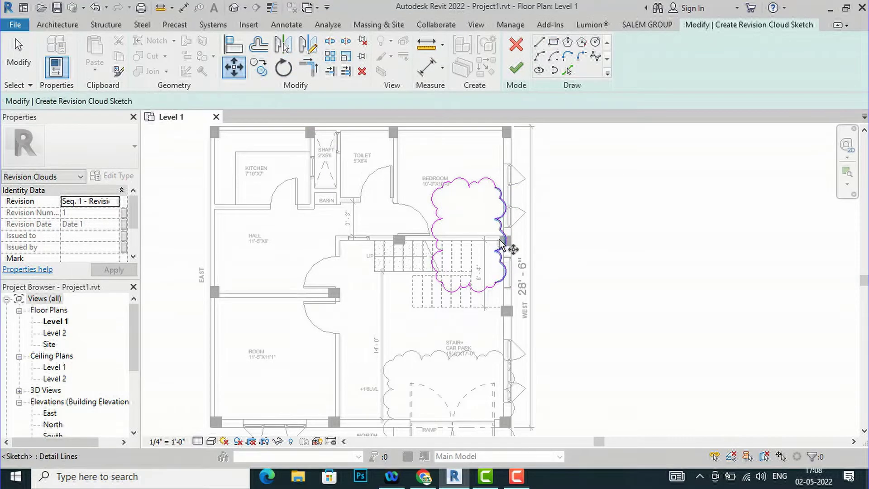
key(Escape)
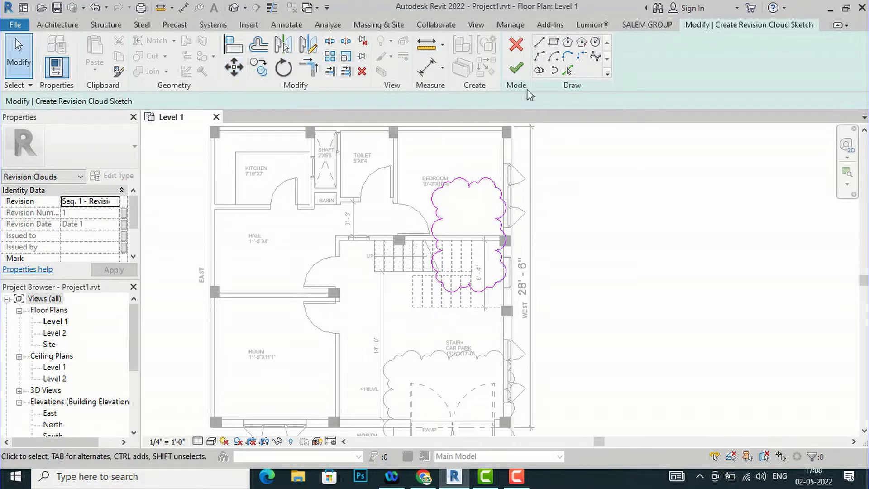
Finish the second revision cloud and move it down and outward over the staircase and the West wall.
click(516, 68)
drag(484, 178, 528, 218)
click(746, 256)
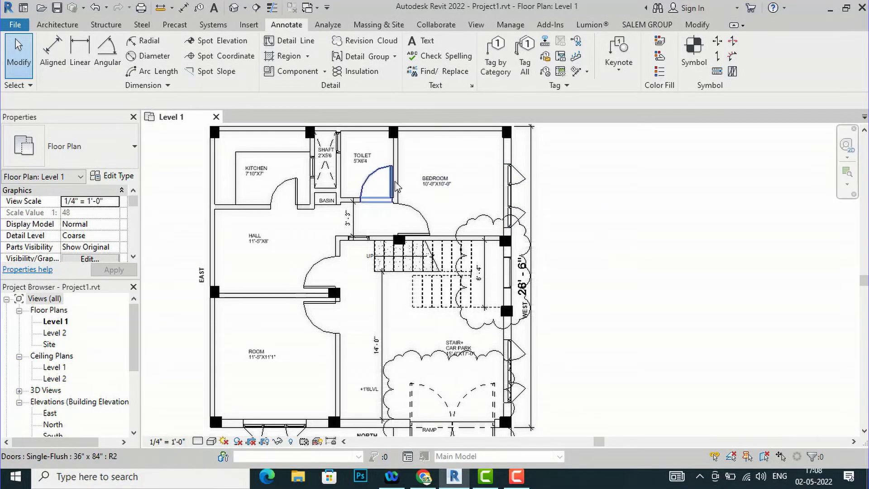
Open the project's Sheet Issues/Revisions settings and move the dialog to the middle of the screen.
scroll(382, 183, down, 2)
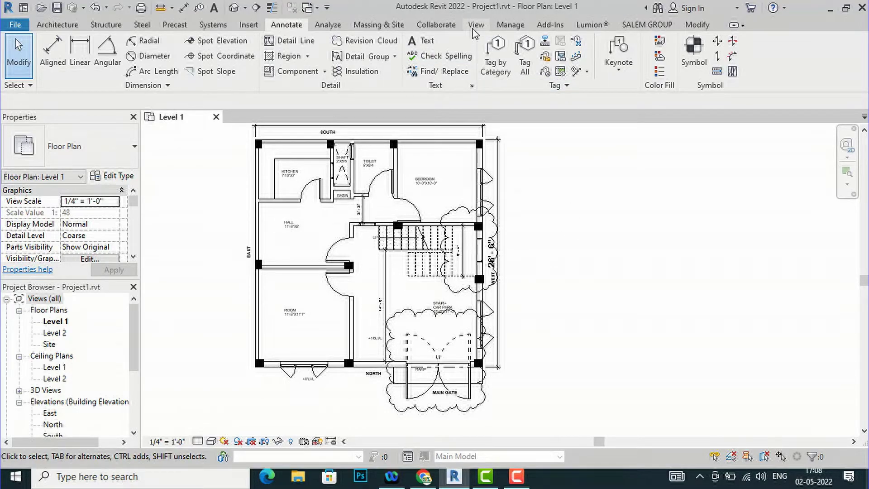
click(475, 25)
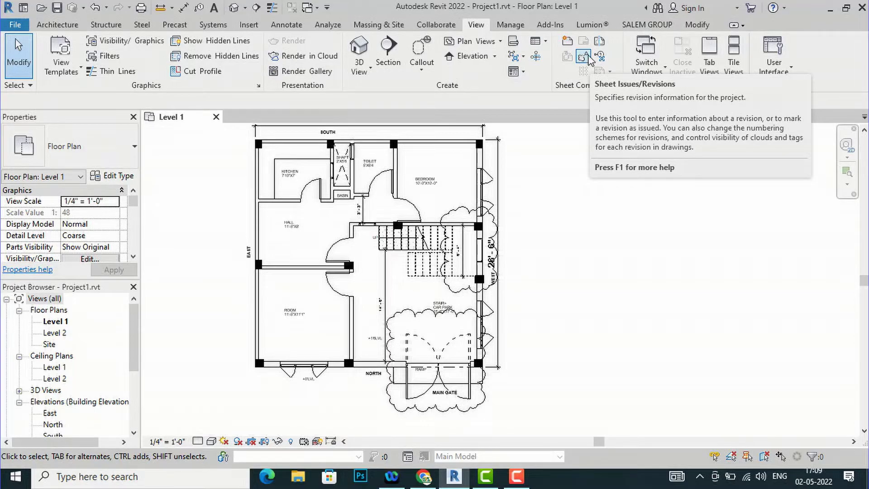
click(511, 25)
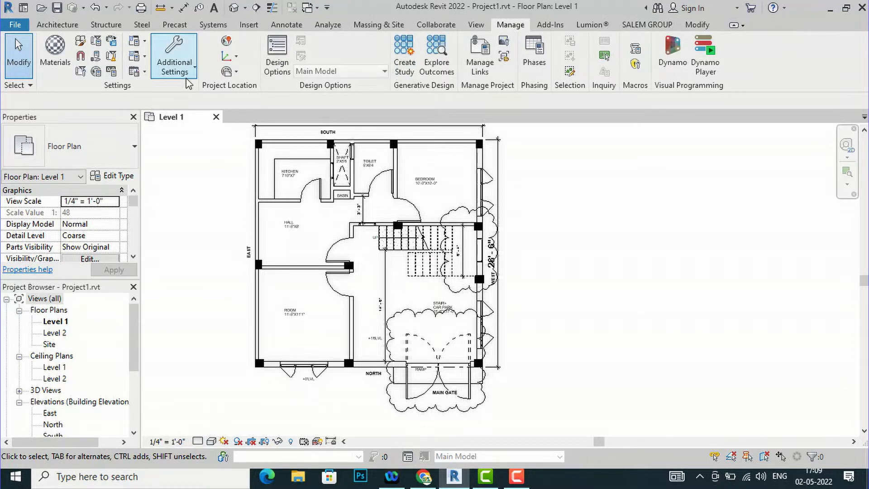
click(187, 81)
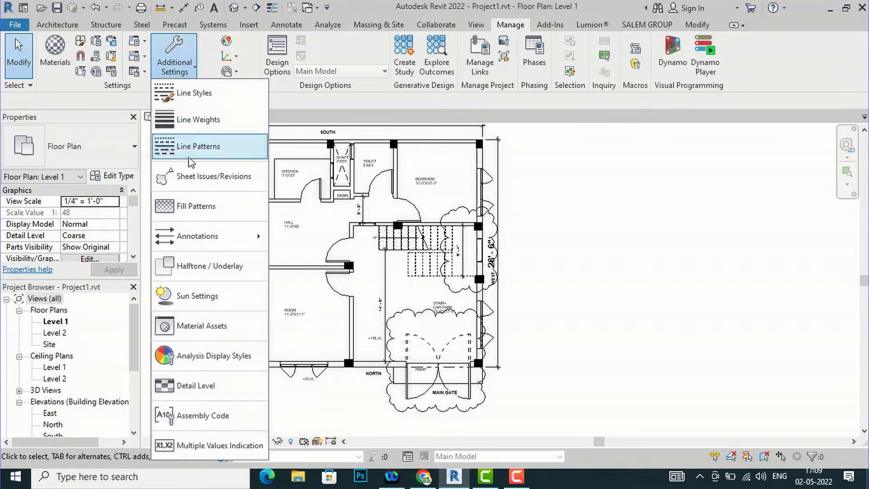
click(203, 179)
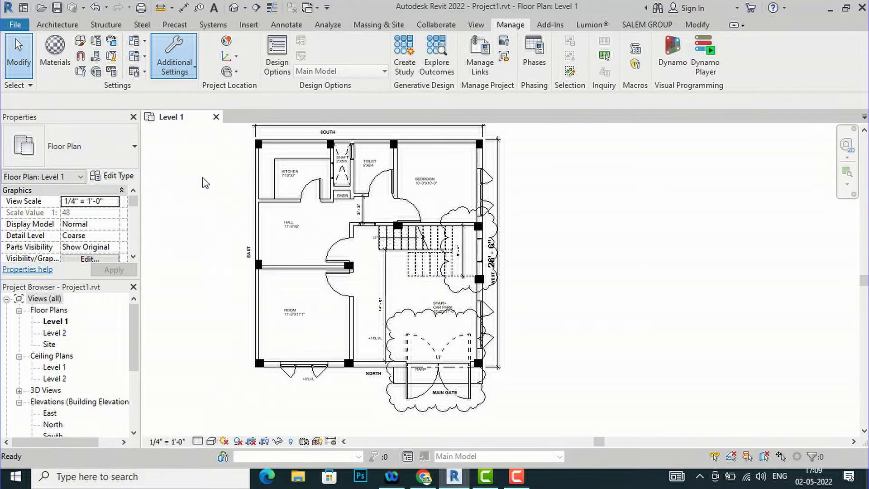
drag(155, 54, 340, 100)
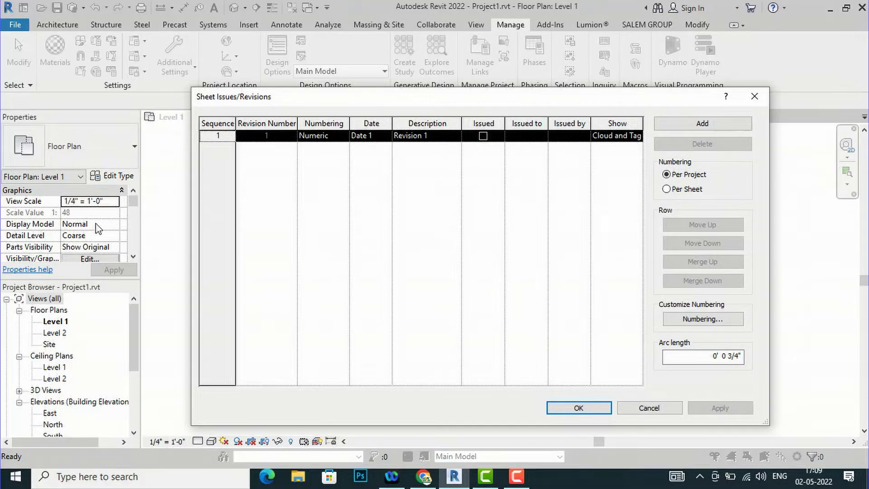
Keep Numeric numbering for the first revision and set its date to 2-05-22.
click(337, 137)
click(344, 136)
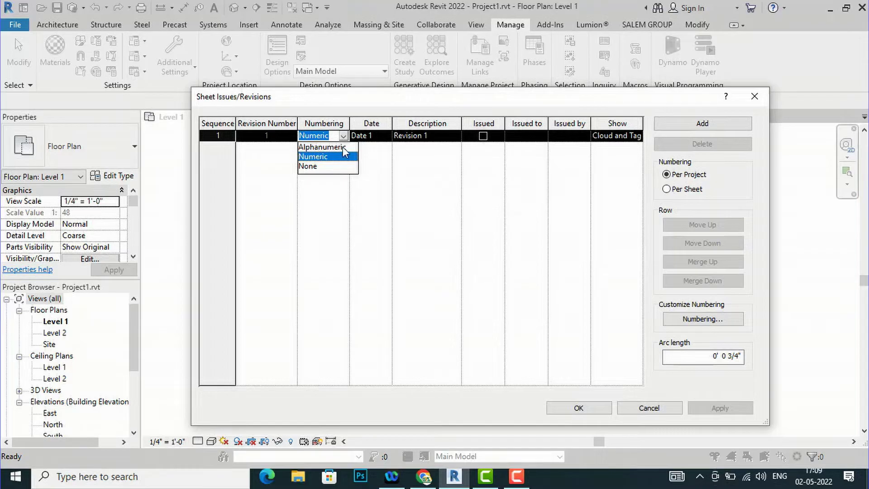
click(377, 152)
click(378, 139)
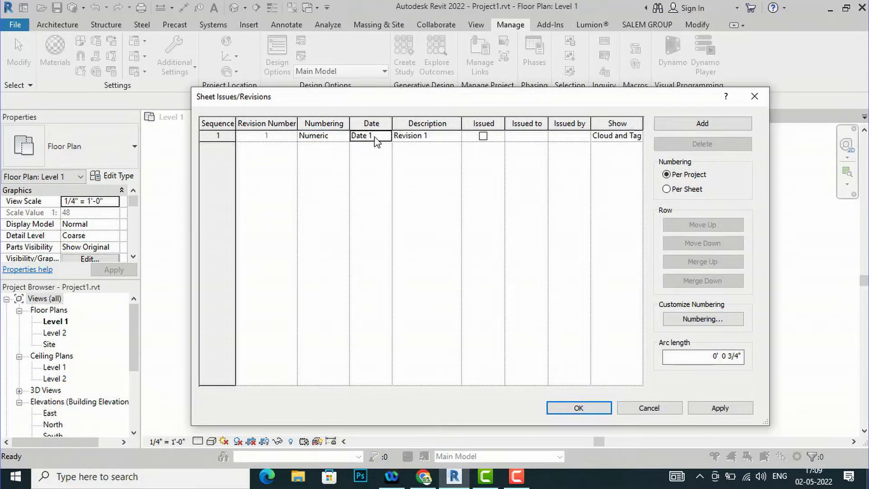
click(370, 134)
drag(375, 136, 327, 136)
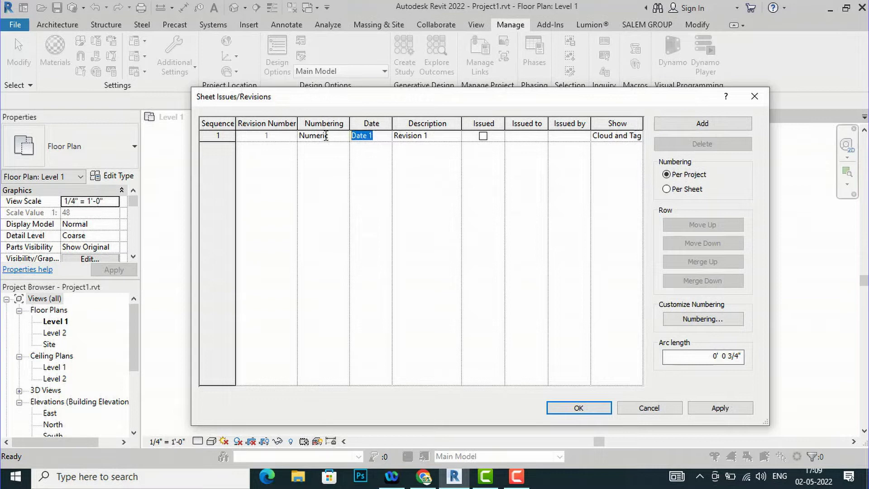
text(2-05-22)
Enter site engineer as Issued to and Glad studio as Issued by for Revision 1, keeping Cloud and Tag shown.
click(442, 136)
drag(488, 105, 618, 280)
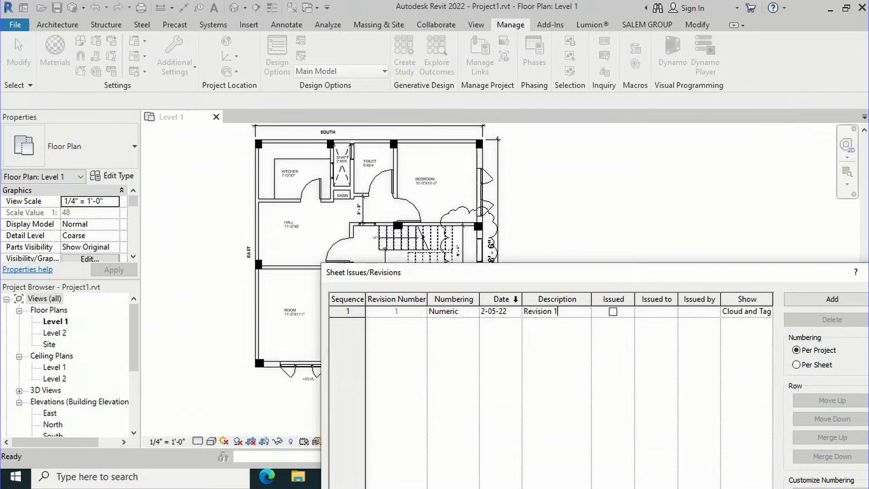
drag(545, 281, 442, 139)
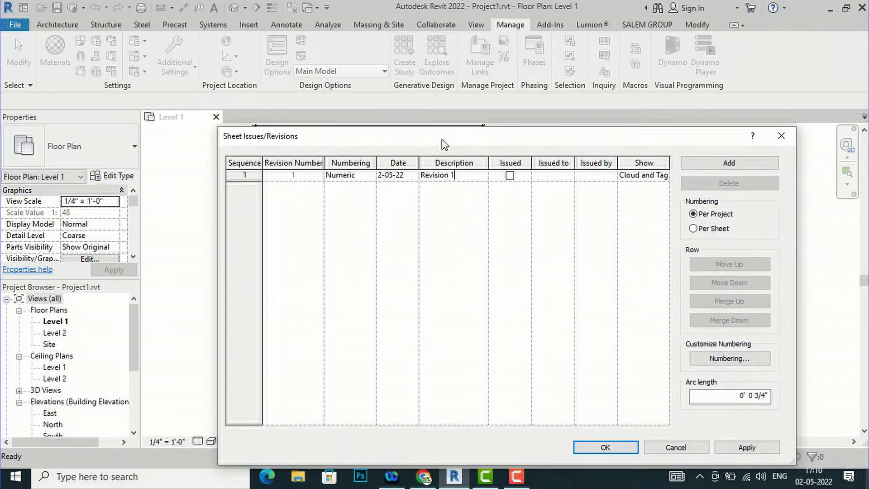
click(553, 176)
text(enginn)
text(r)
click(606, 177)
click(658, 180)
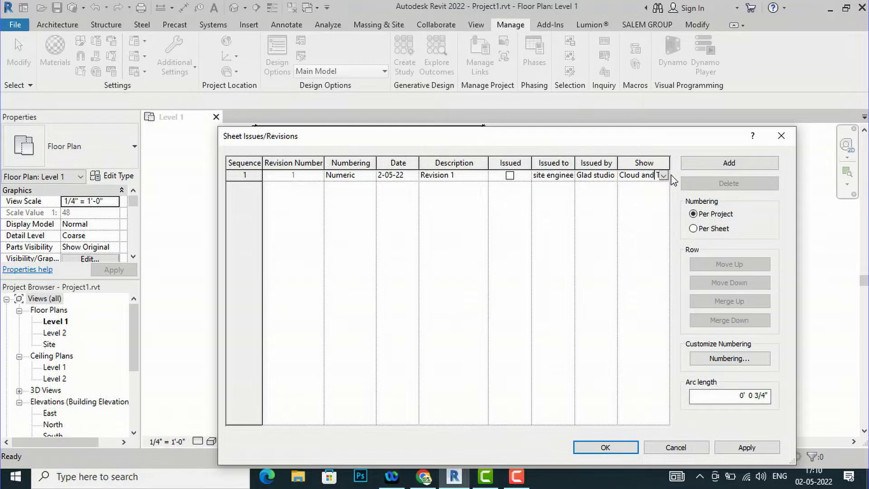
click(665, 176)
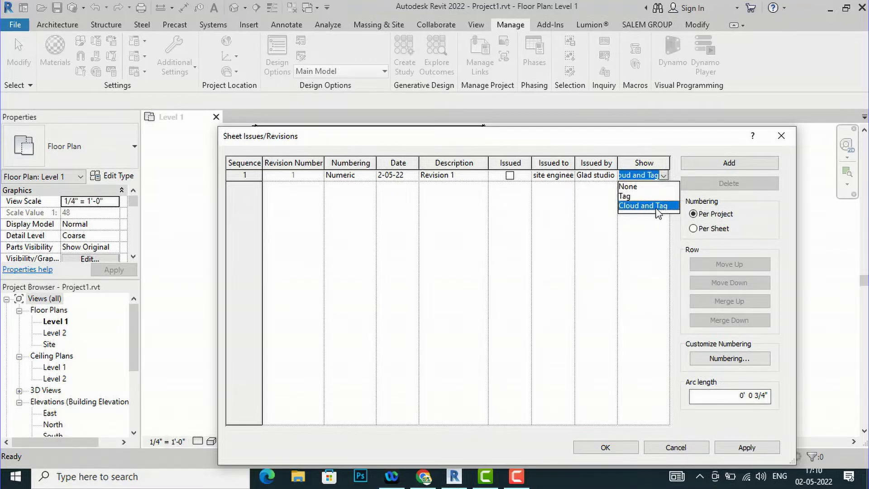
click(643, 271)
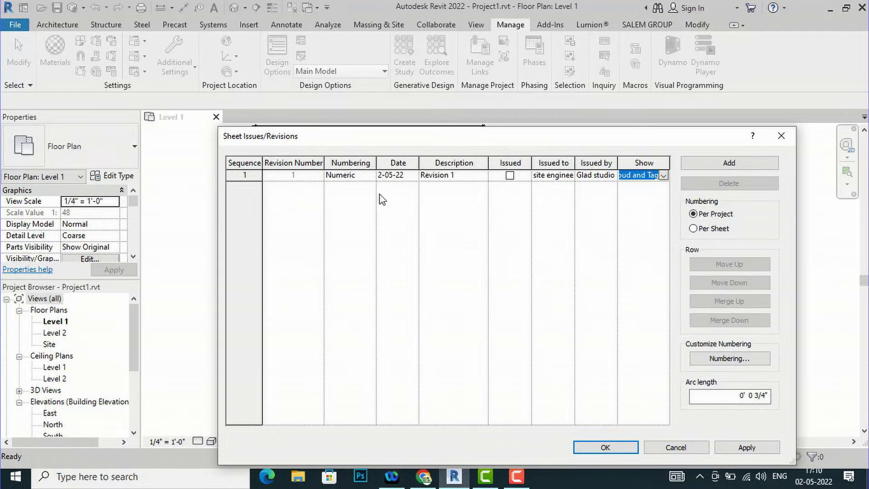
Add a second revision and set its date to 2-05-22.
click(746, 164)
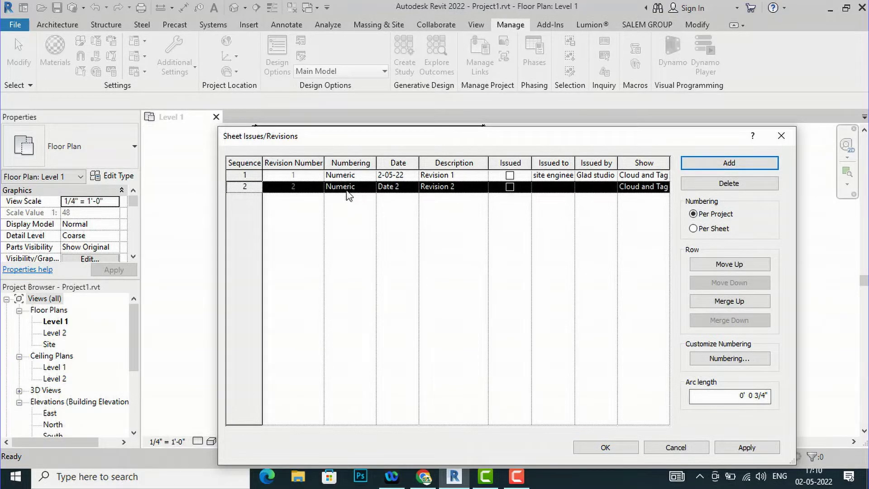
click(400, 187)
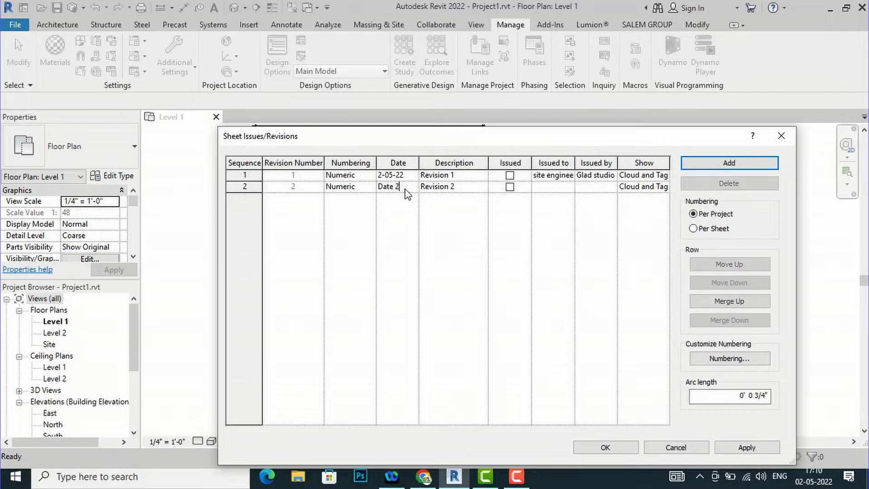
drag(403, 187, 361, 186)
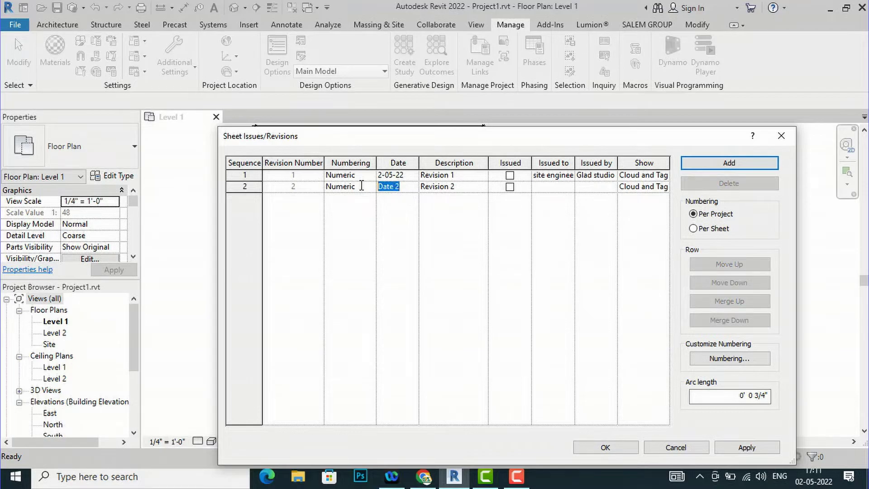
text(2-05-22)
Enter site engineer as Issued to and Glad studio as Issued by for Revision 2.
click(555, 187)
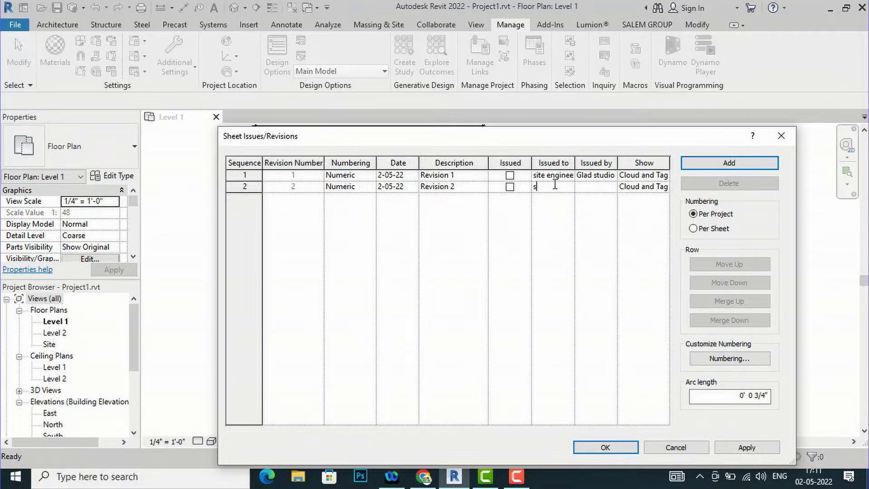
text(site enginn)
text(r)
click(595, 187)
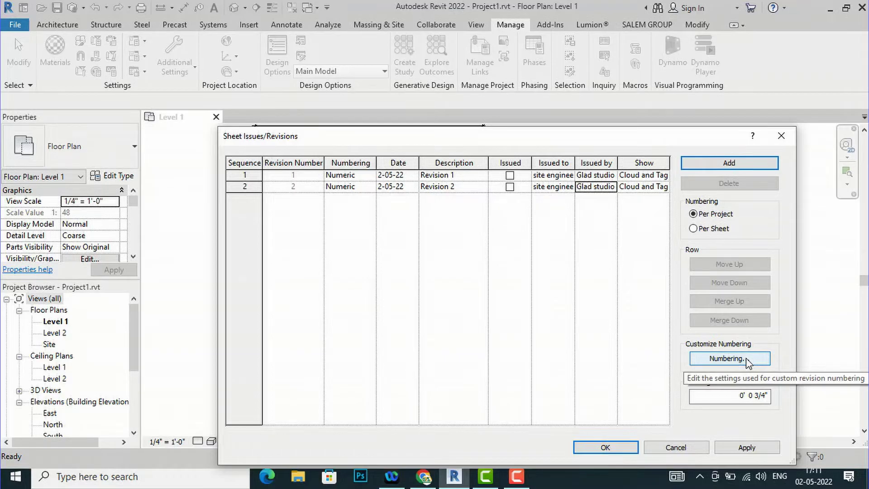
Look over the custom numbering sequences without editing them, and apply the Sheet Issues/Revisions settings.
click(727, 358)
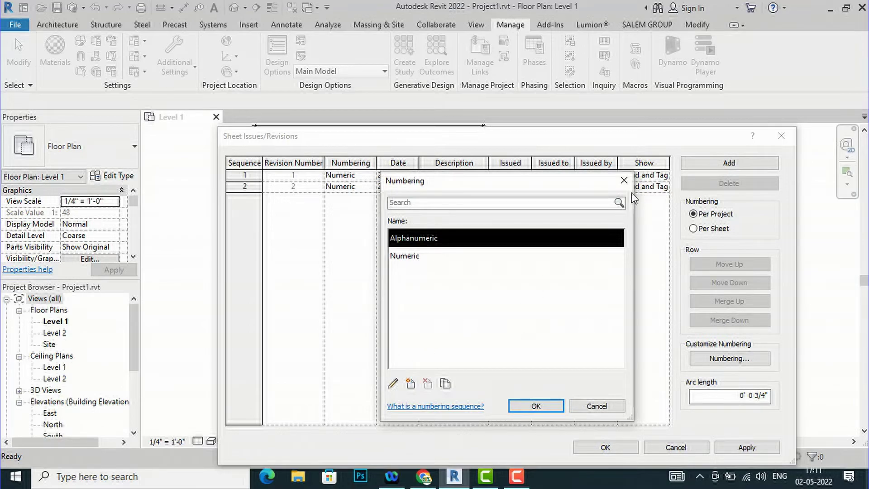
click(624, 180)
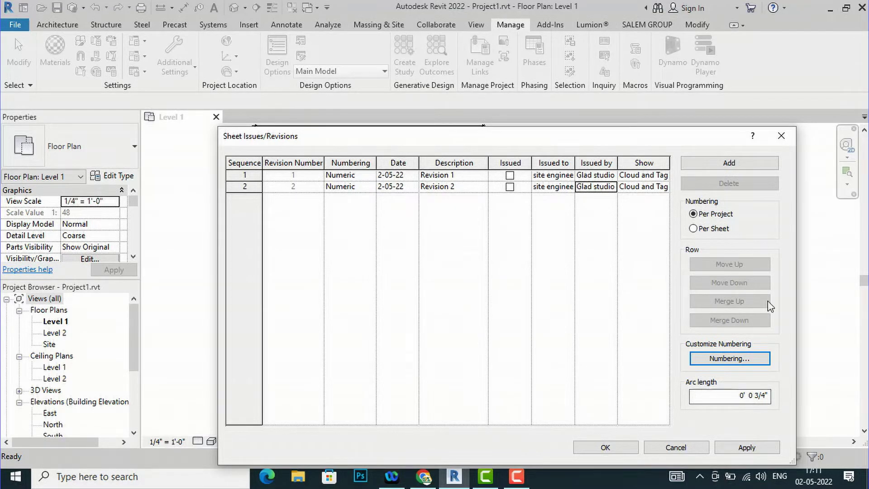
drag(607, 136, 201, 178)
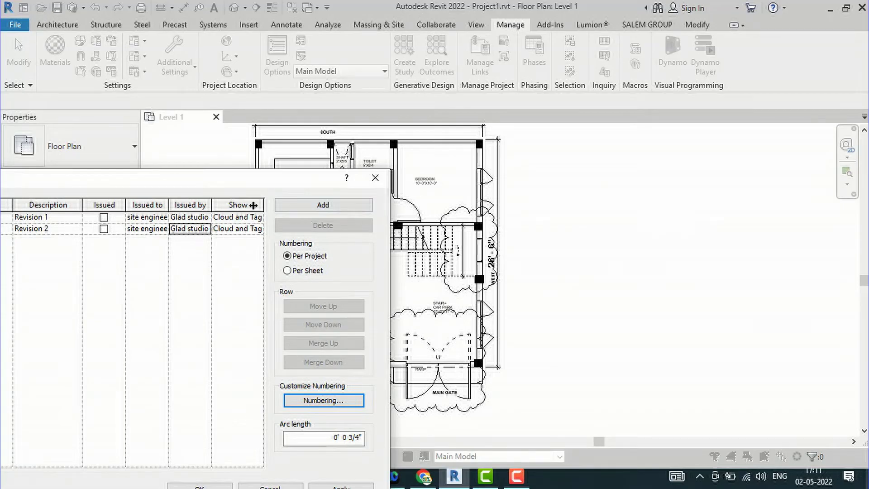
drag(245, 175, 278, 137)
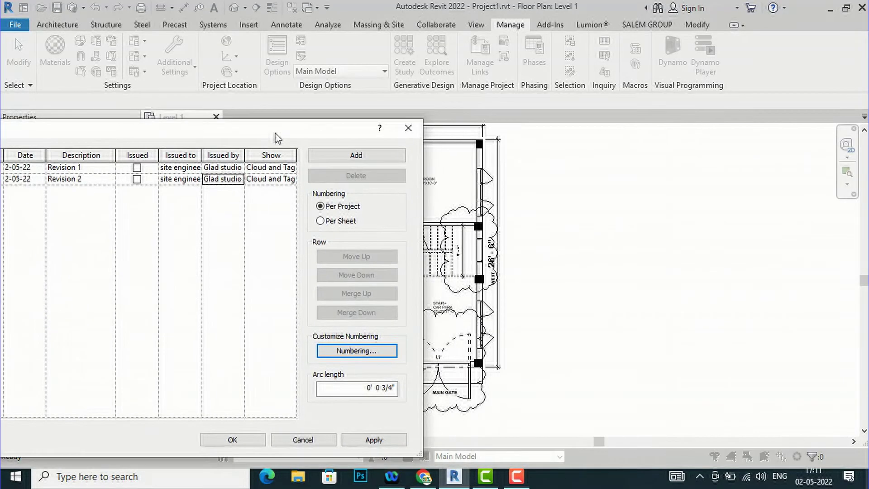
click(374, 442)
click(232, 440)
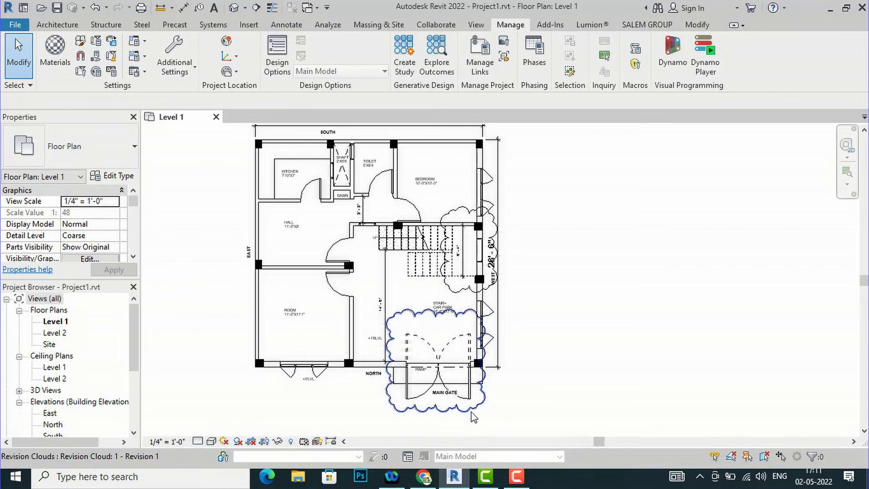
Keep the main gate's revision cloud assigned to Seq. 1 - Revision 1.
click(474, 417)
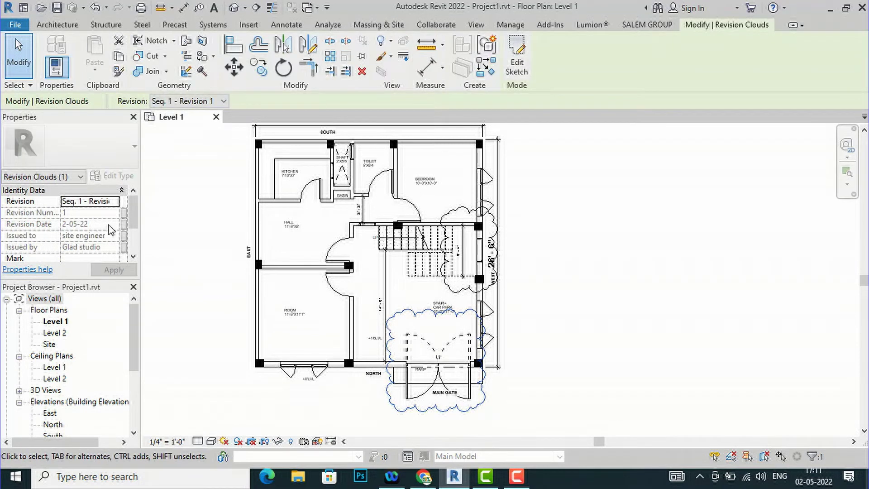
click(111, 202)
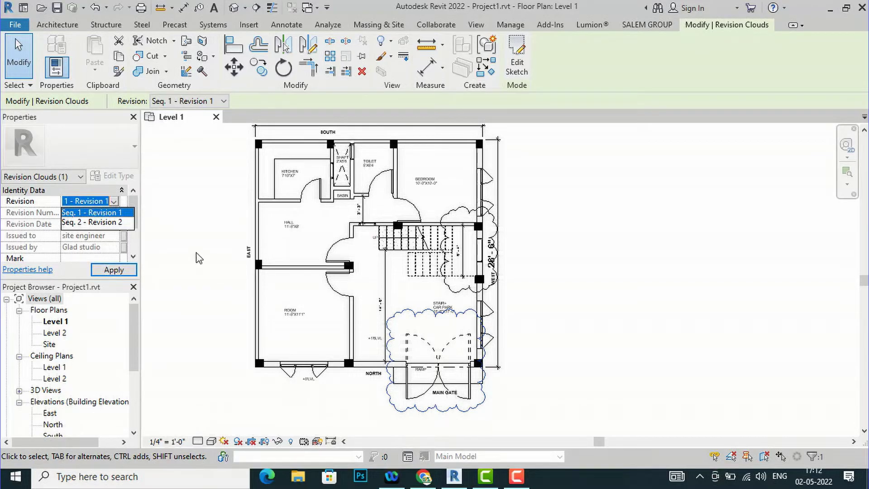
click(114, 270)
Assign Seq. 2 - Revision 2 to the revision cloud at the staircase and West wall.
click(471, 293)
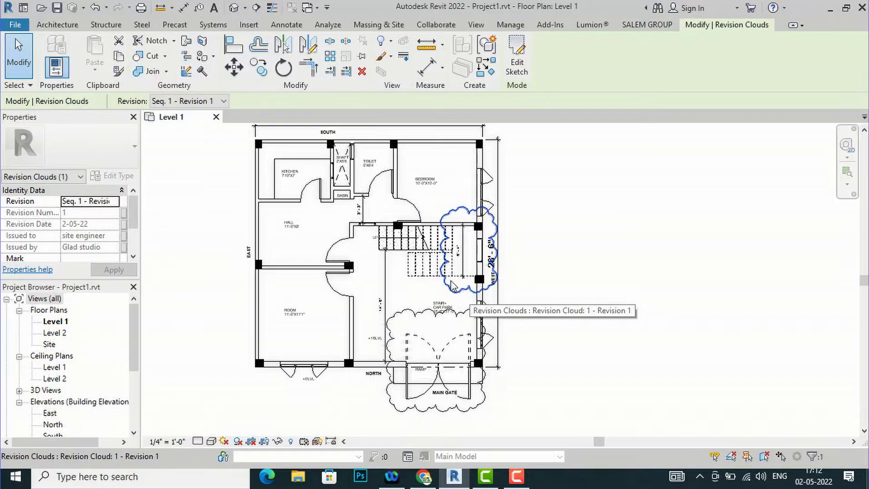
click(117, 202)
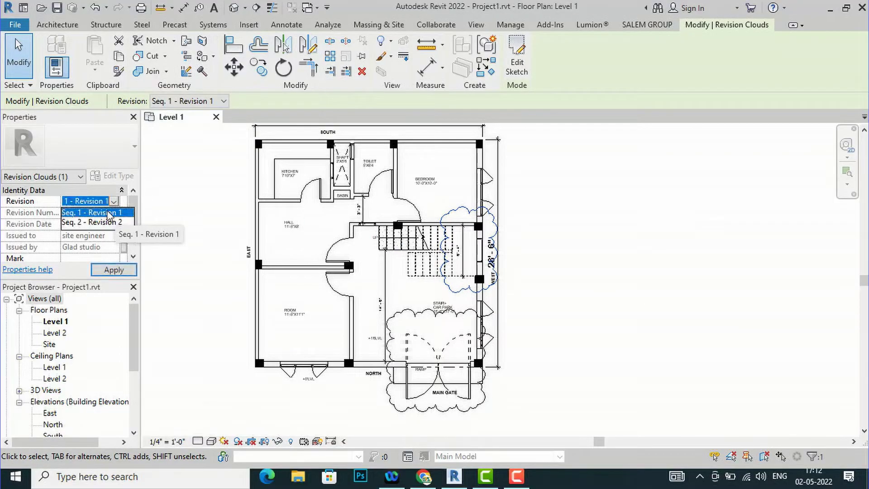
click(92, 222)
click(114, 270)
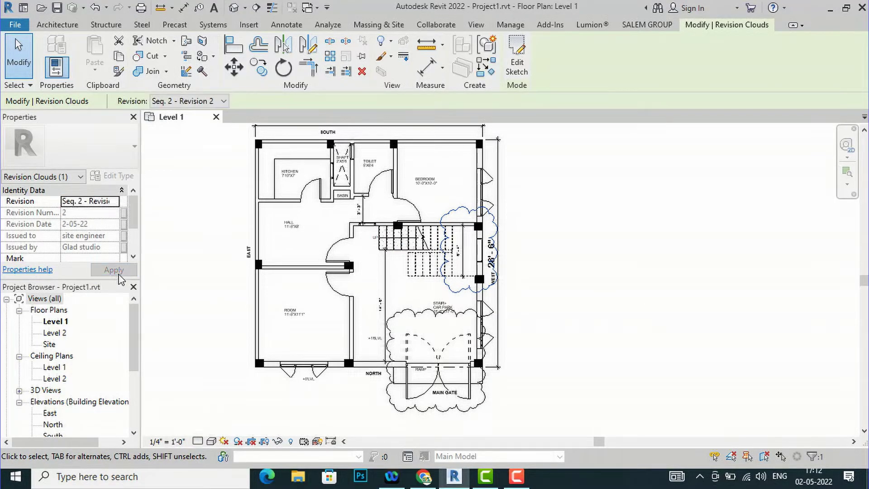
click(196, 375)
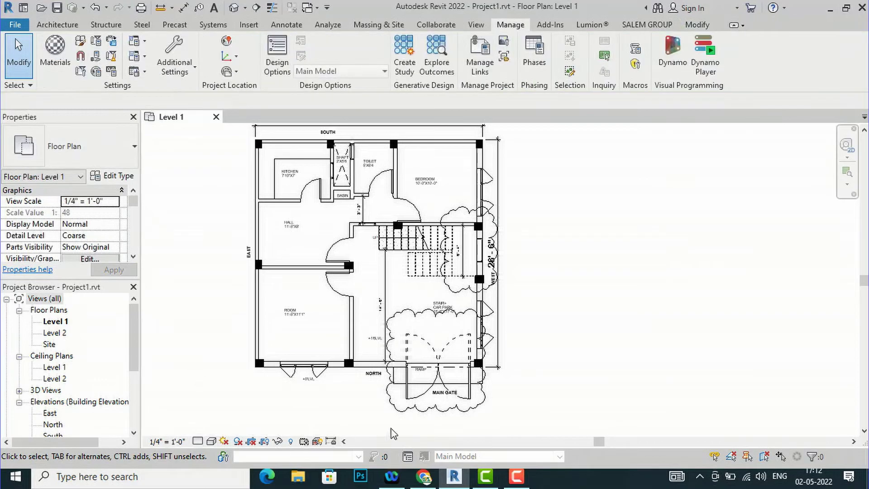
Check the revision assigned to each of the two clouds and examine the arcs of the main gate's cloud.
click(473, 295)
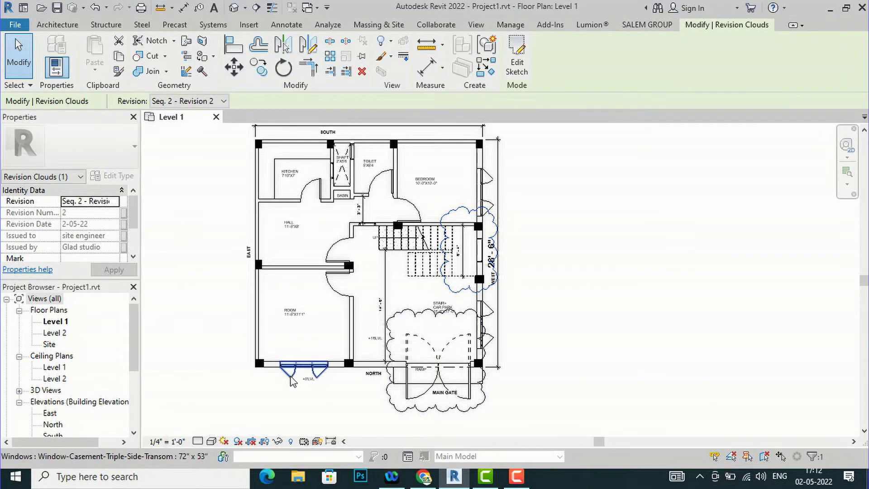
click(388, 399)
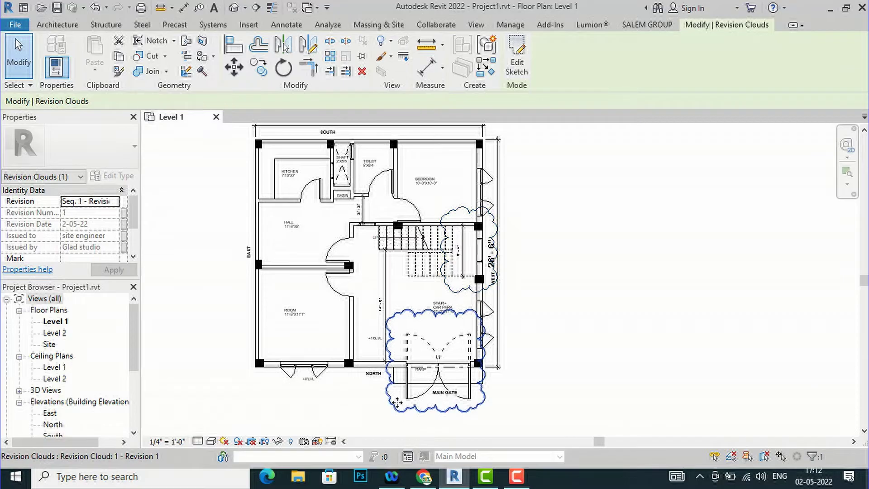
click(198, 386)
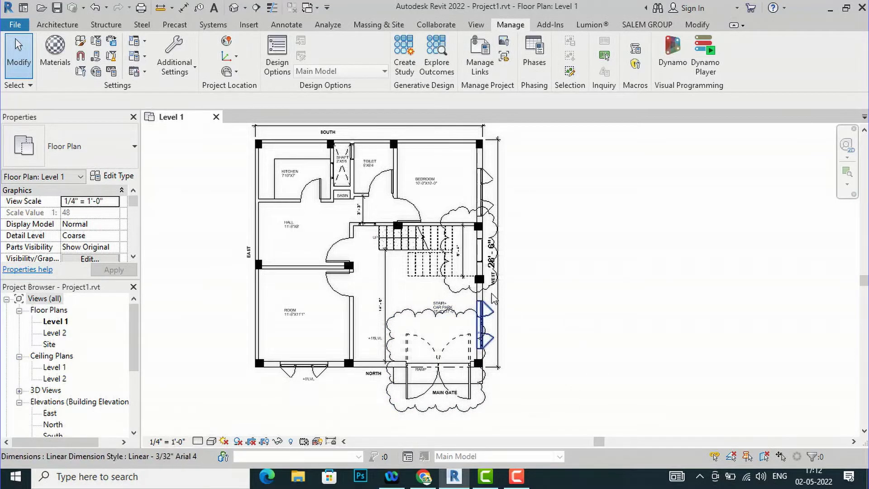
scroll(433, 415, up, 2)
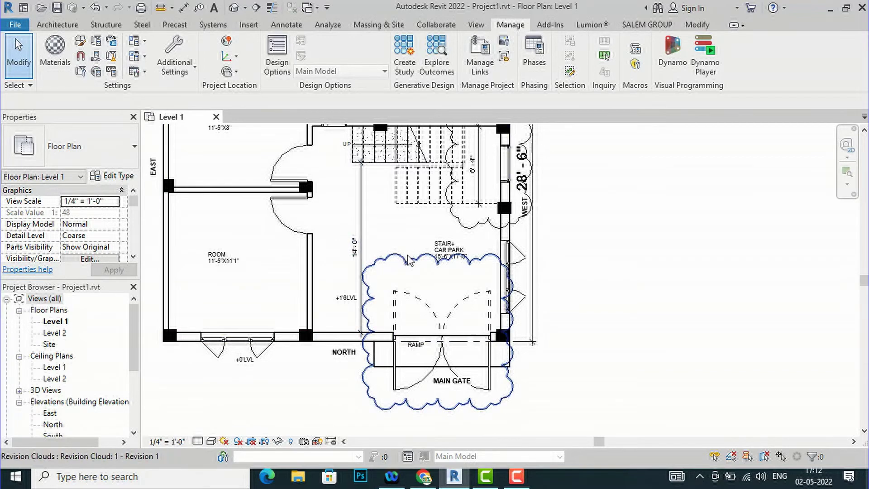
scroll(376, 277, up, 2)
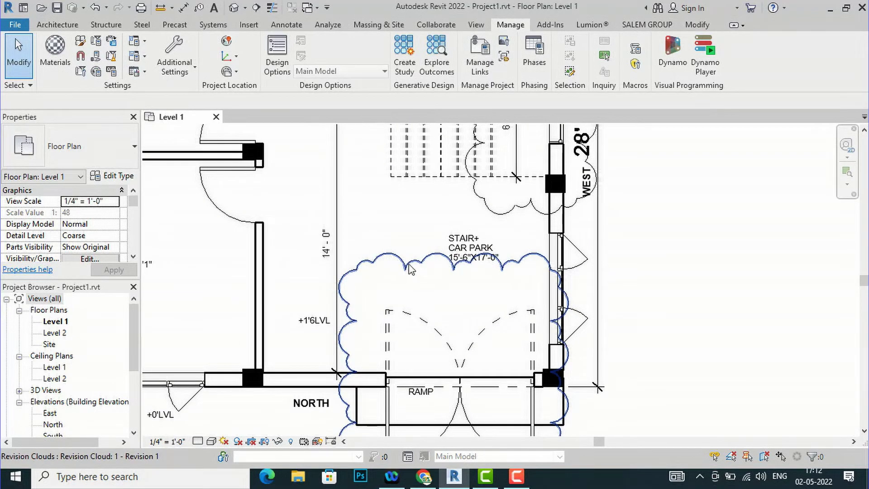
scroll(470, 246, down, 2)
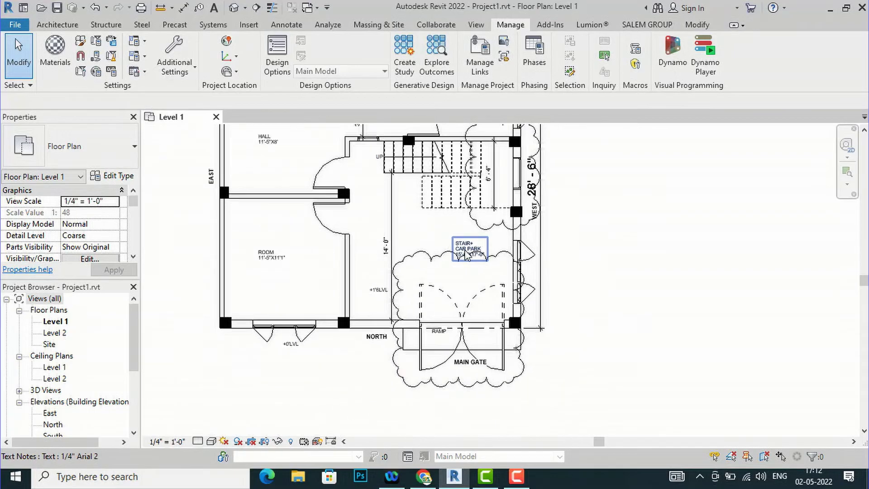
click(505, 388)
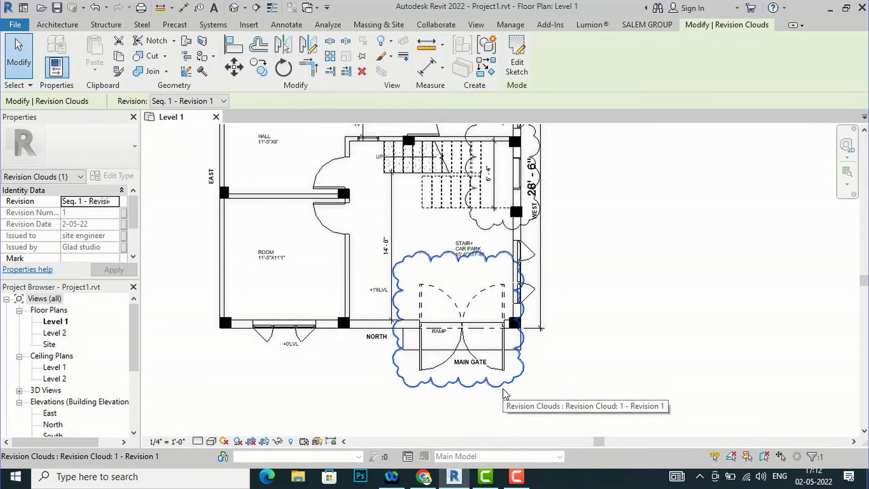
click(574, 320)
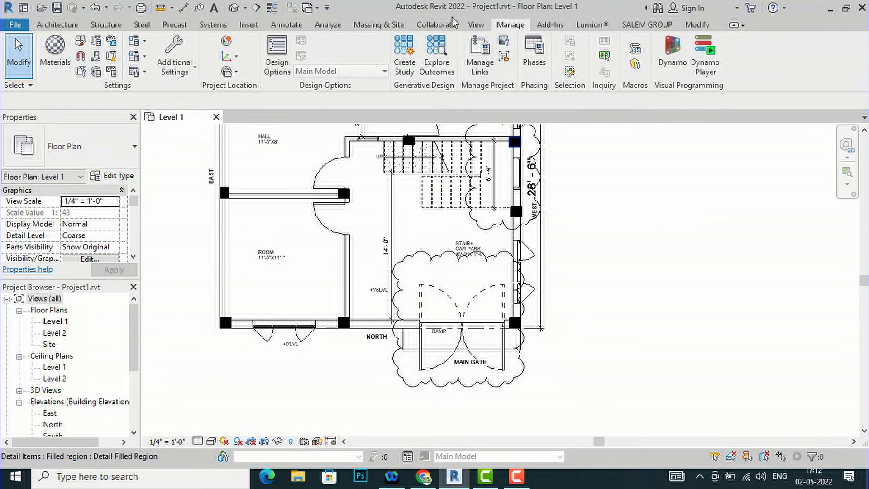
Set the revision cloud arc length to 3/8" in Sheet Issues/Revisions and apply it to the project.
click(474, 27)
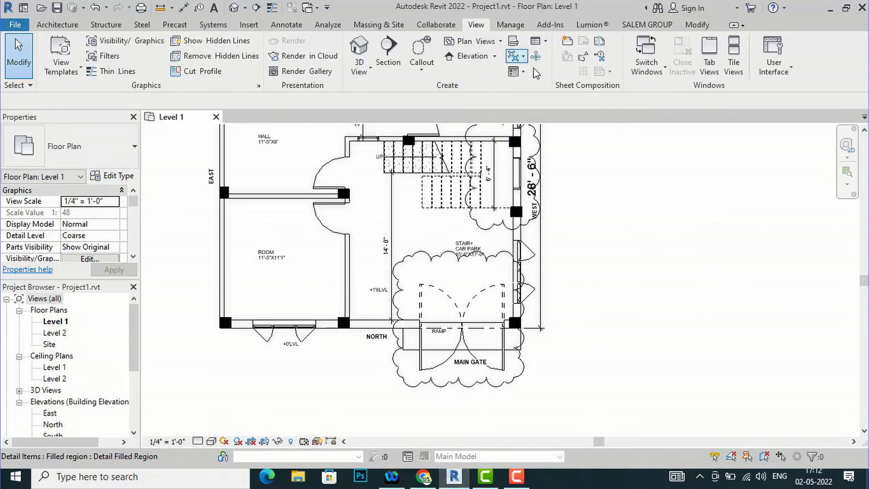
click(584, 57)
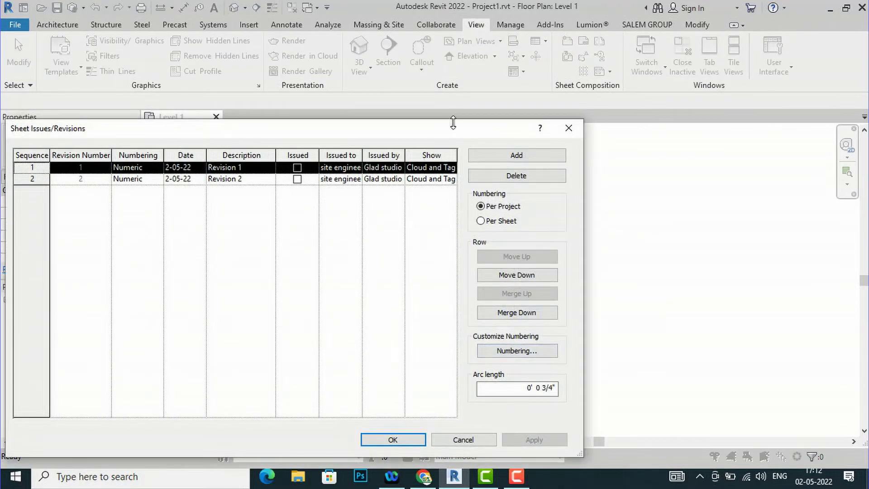
drag(480, 131, 260, 102)
click(330, 360)
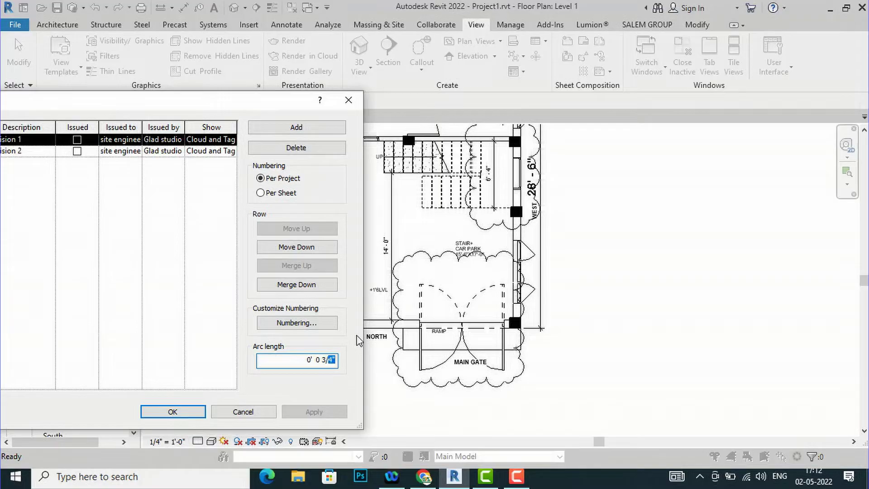
text(8)
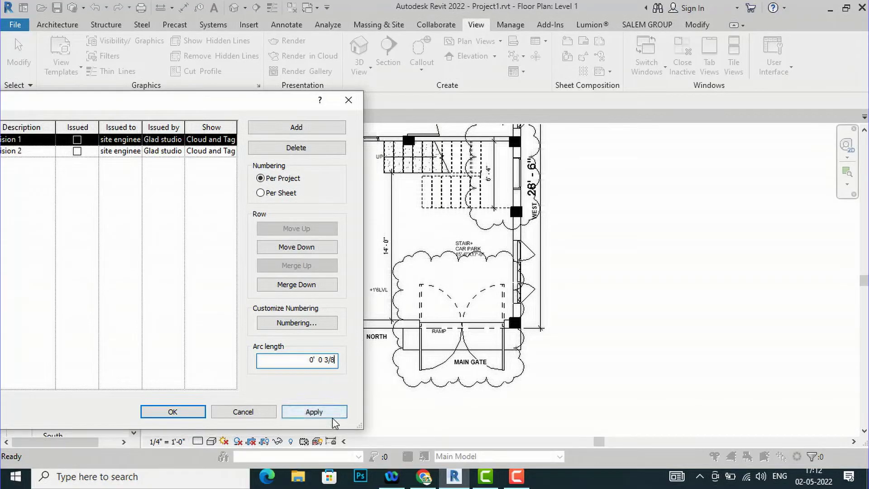
click(314, 411)
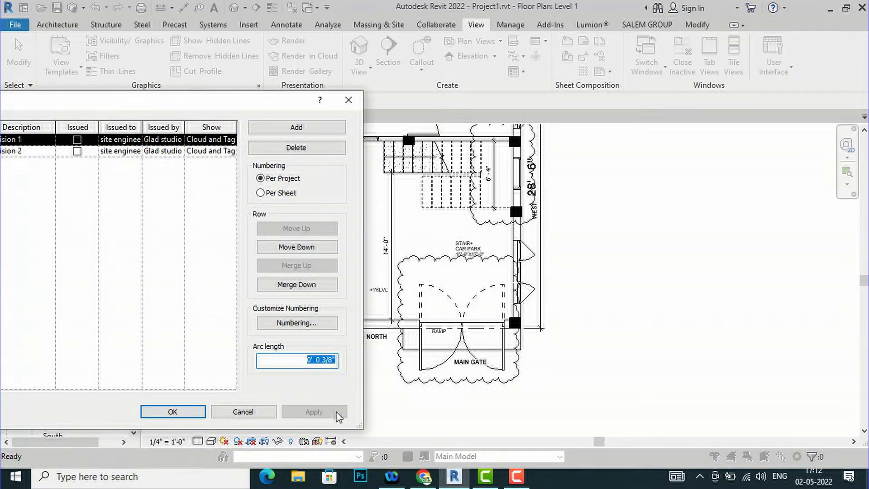
click(189, 412)
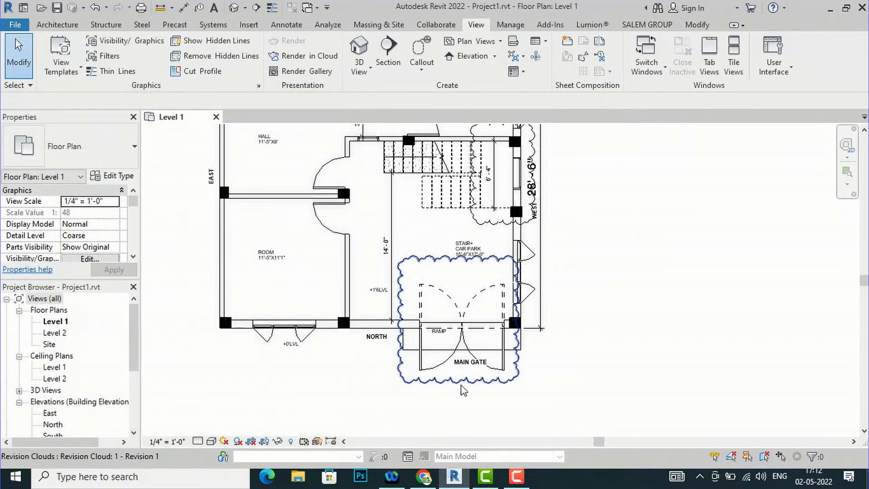
Examine the arcs of both revision clouds on the plan and check the revision assigned to the main gate's cloud.
scroll(453, 383, up, 3)
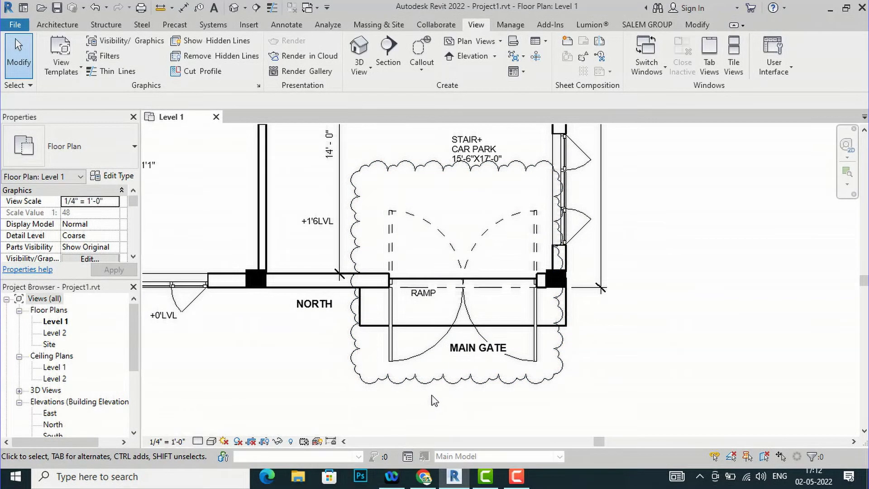
scroll(499, 251, down, 4)
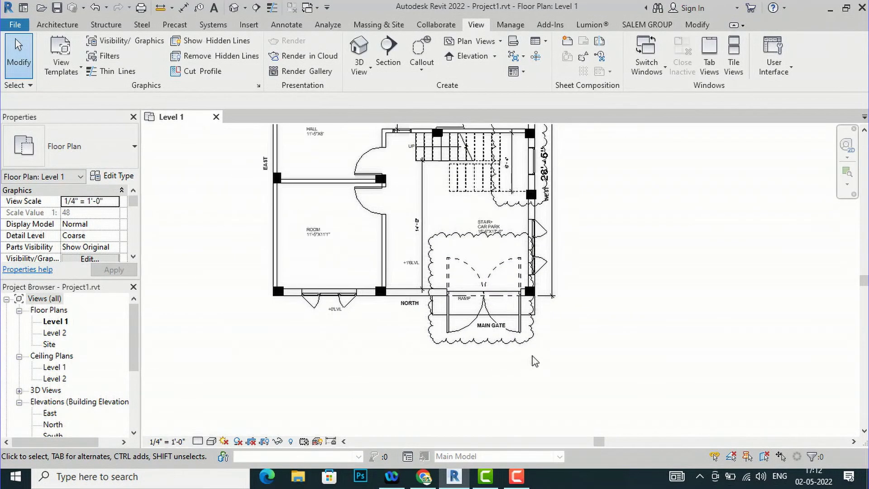
scroll(614, 318, down, 2)
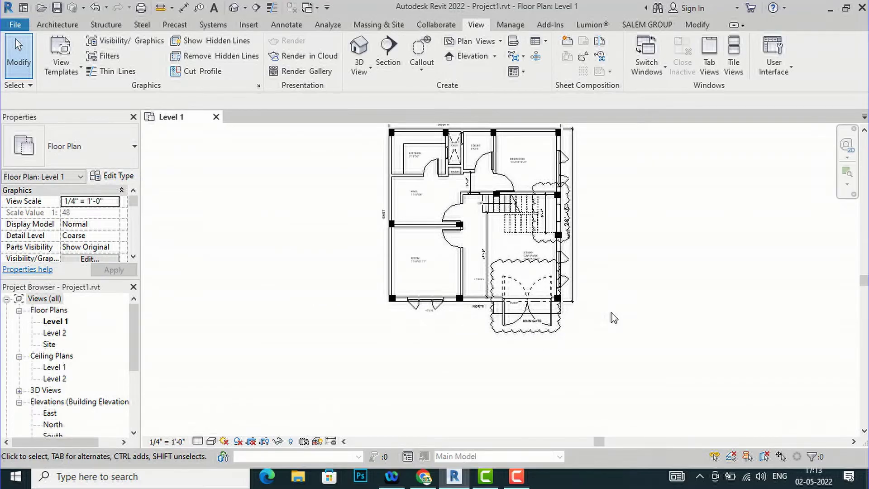
scroll(559, 248, up, 3)
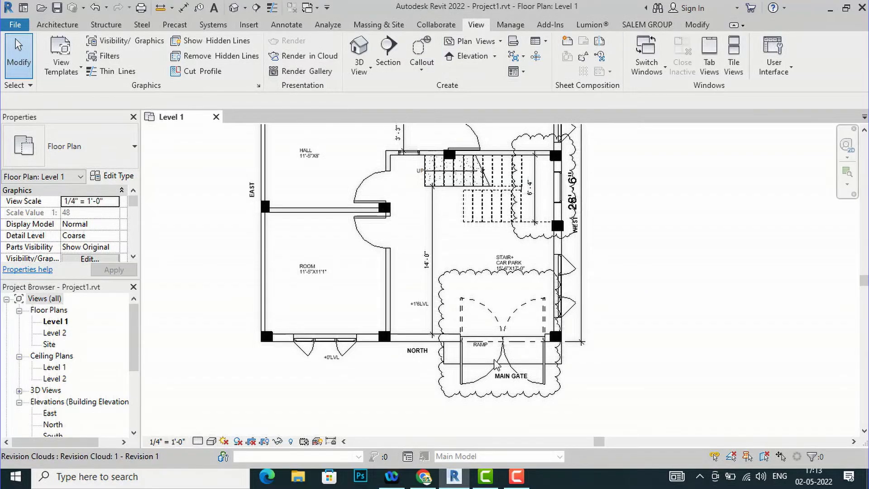
click(515, 398)
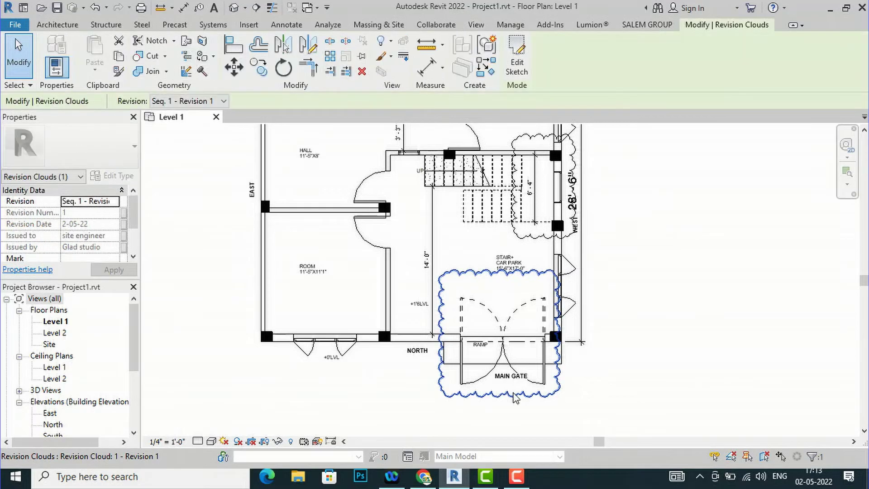
click(685, 340)
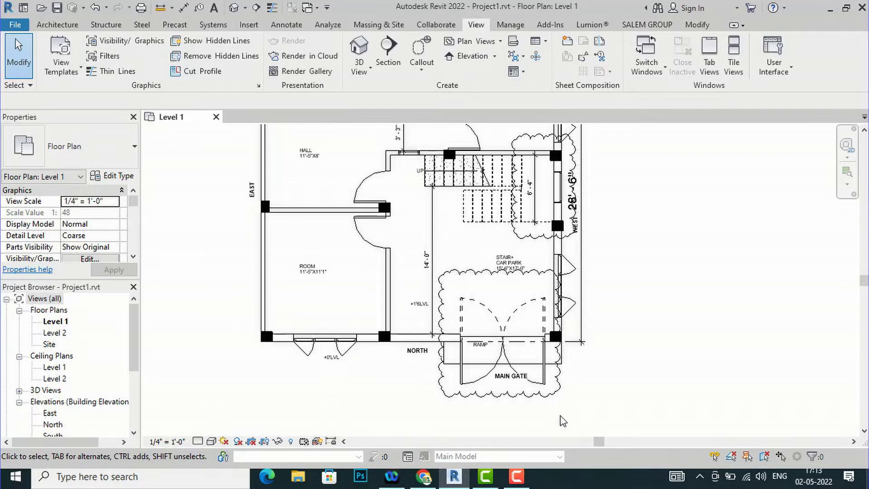
Open the Visibility/Graphic Overrides for the Level 1 floor plan and select the Revision Clouds annotation category.
key(v)
key(g)
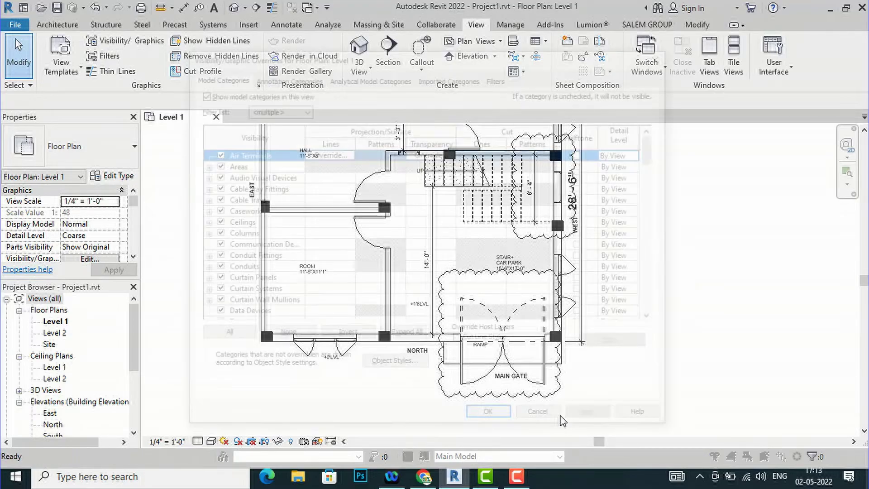
drag(470, 60, 152, 70)
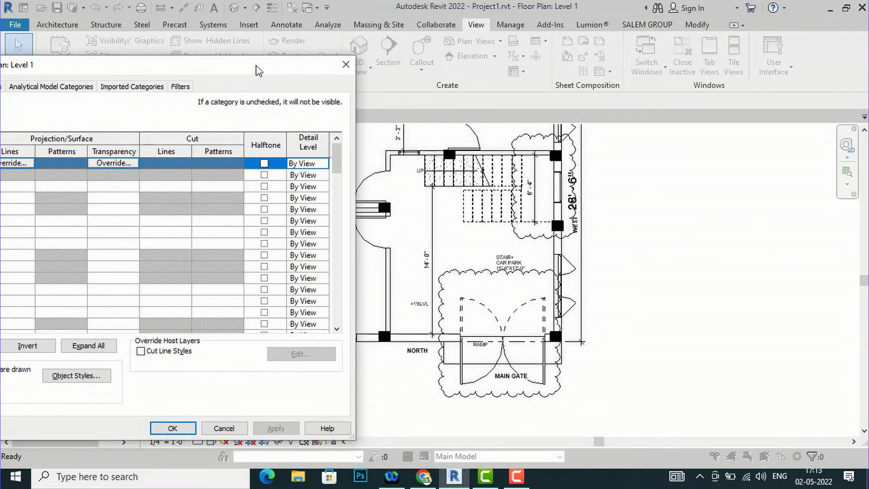
drag(255, 67, 468, 36)
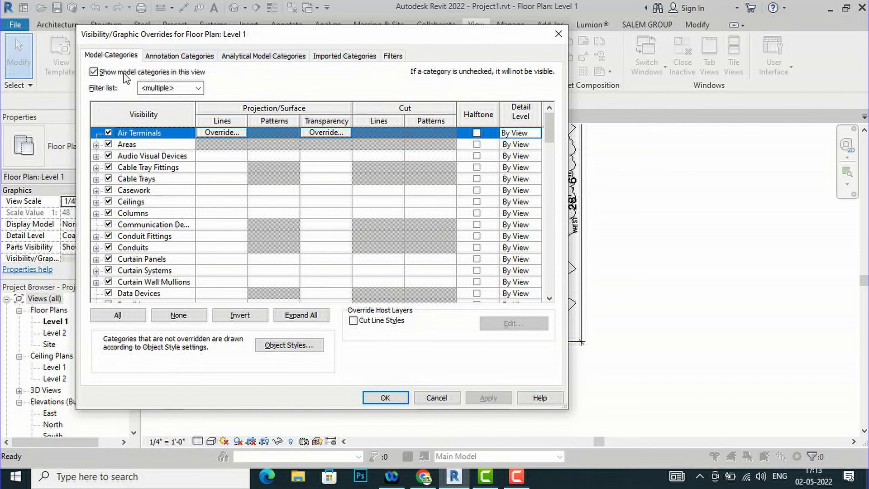
click(187, 58)
scroll(164, 222, down, 9)
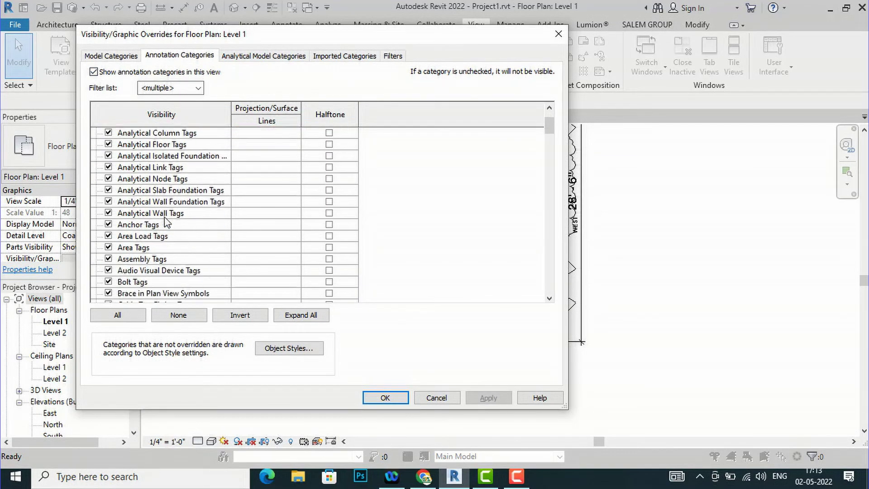
scroll(158, 232, down, 13)
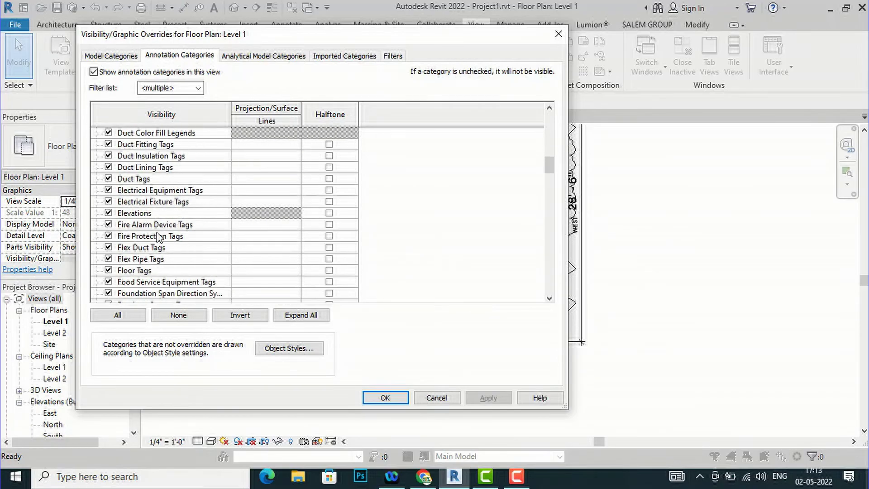
scroll(158, 239, down, 12)
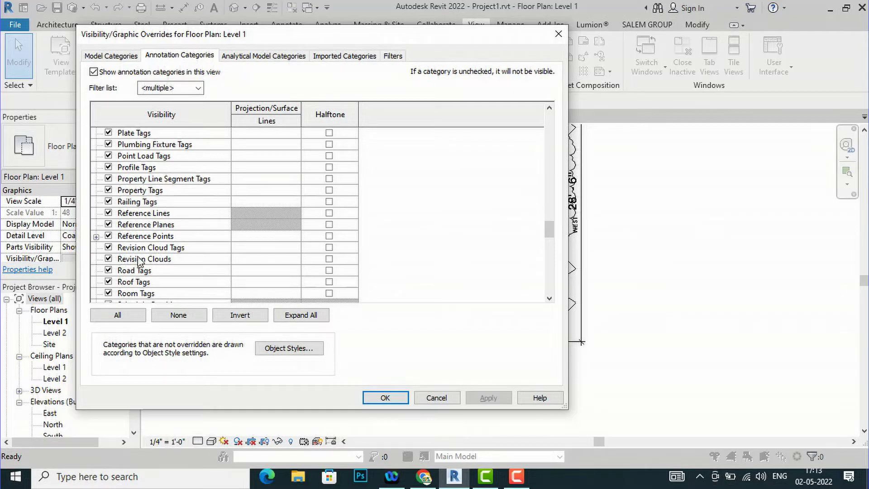
click(139, 260)
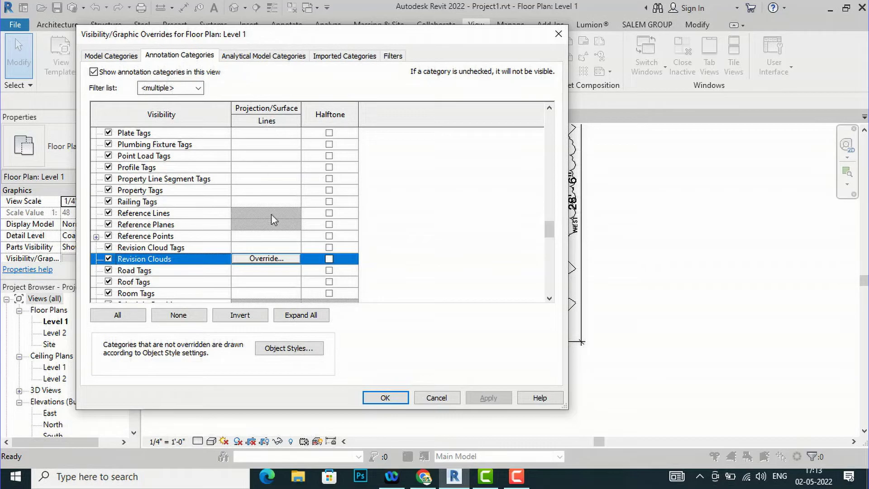
Override the projection line color of Revision Clouds with Magenta and apply it to the Level 1 view.
click(292, 259)
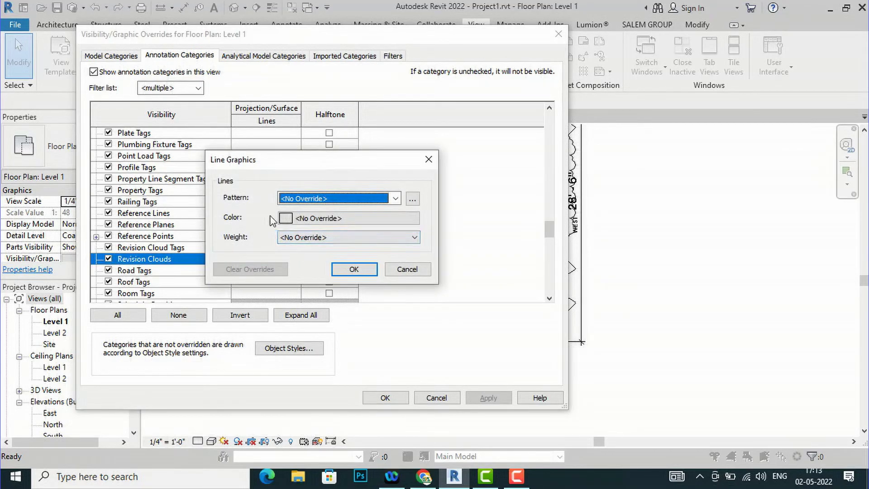
click(318, 220)
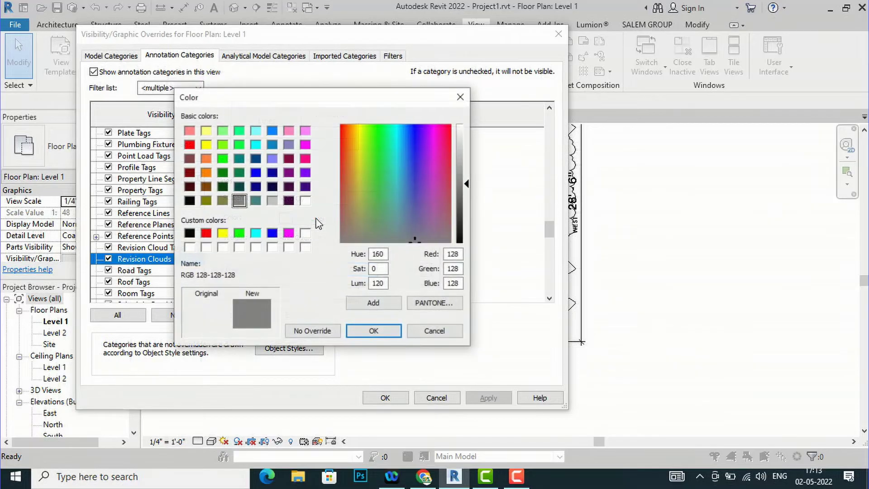
click(289, 233)
click(374, 331)
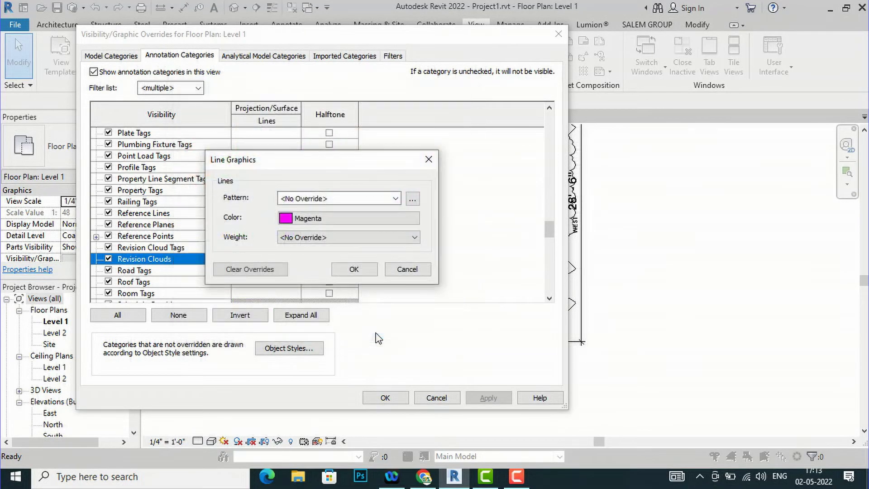
click(342, 271)
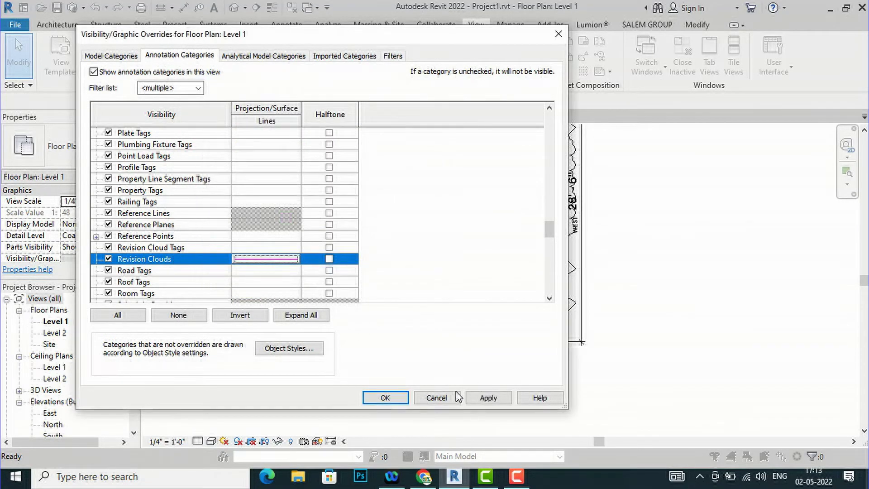
click(489, 399)
click(384, 398)
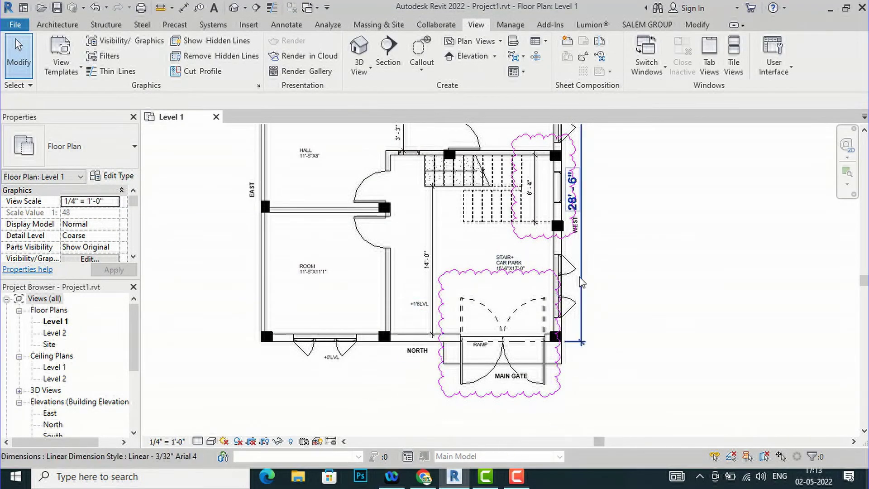
scroll(408, 348, down, 3)
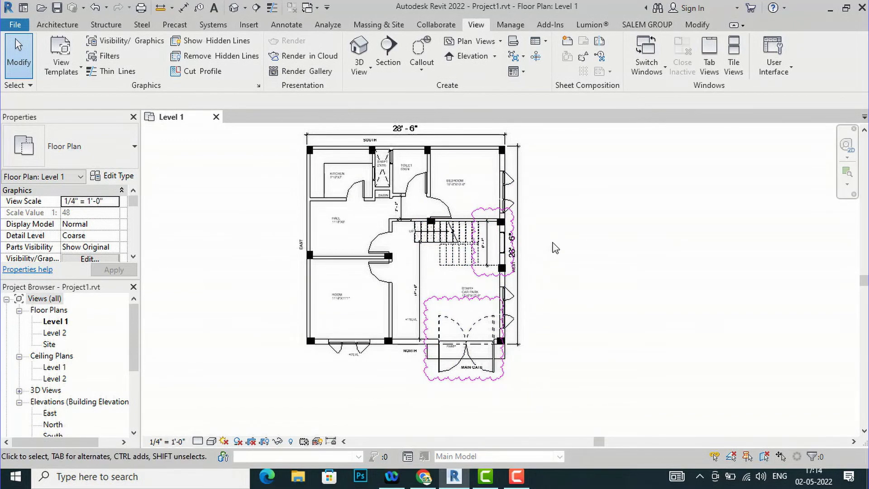
scroll(555, 244, up, 1)
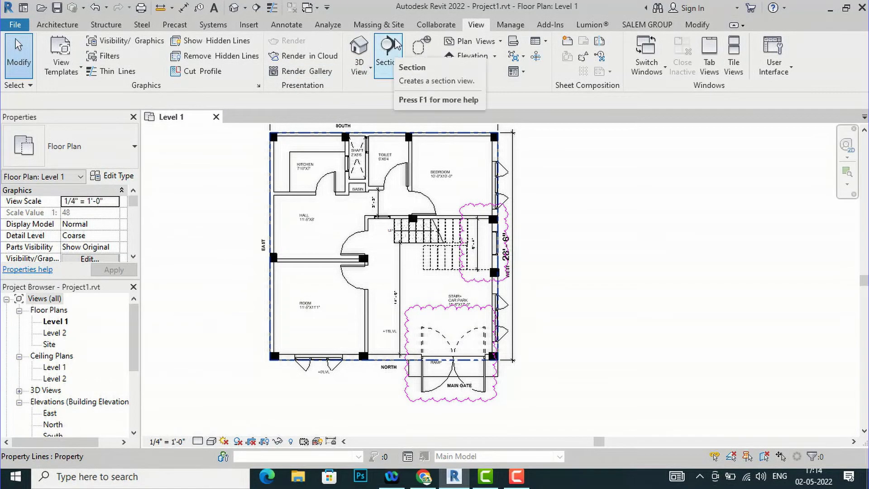
Look through the model object categories in the project's Object Styles for revision clouds.
click(508, 26)
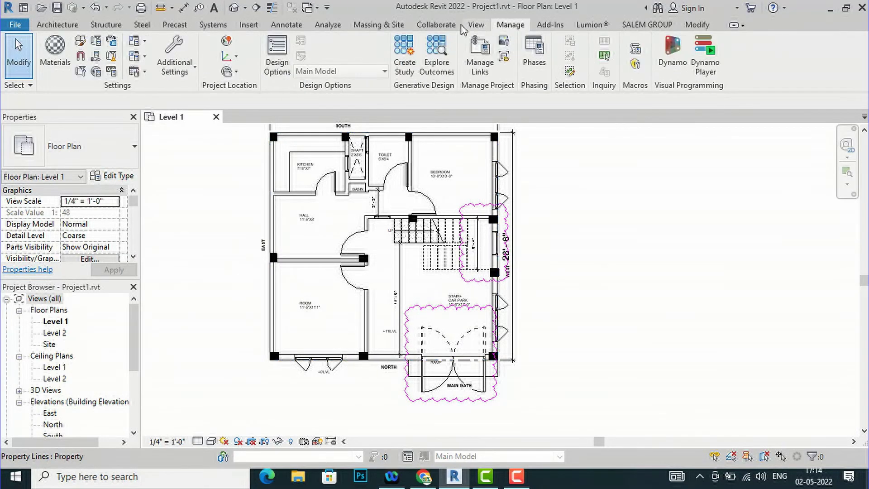
click(82, 42)
scroll(277, 247, down, 3)
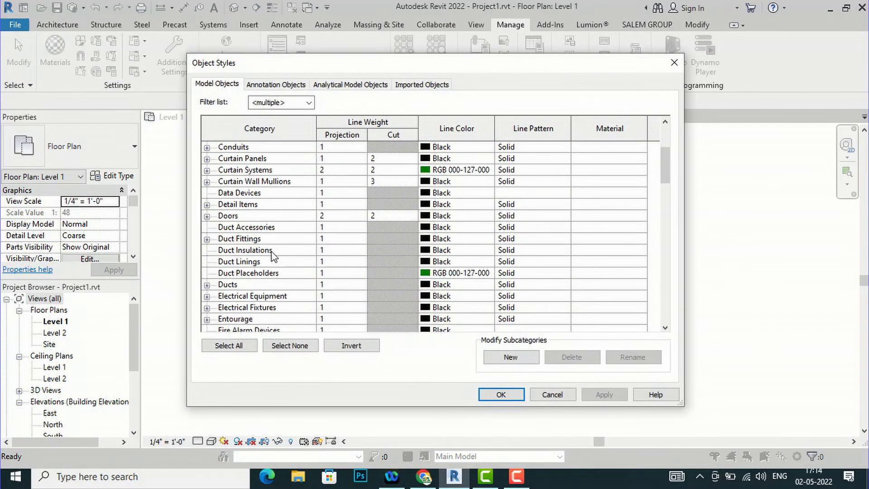
scroll(272, 256, down, 12)
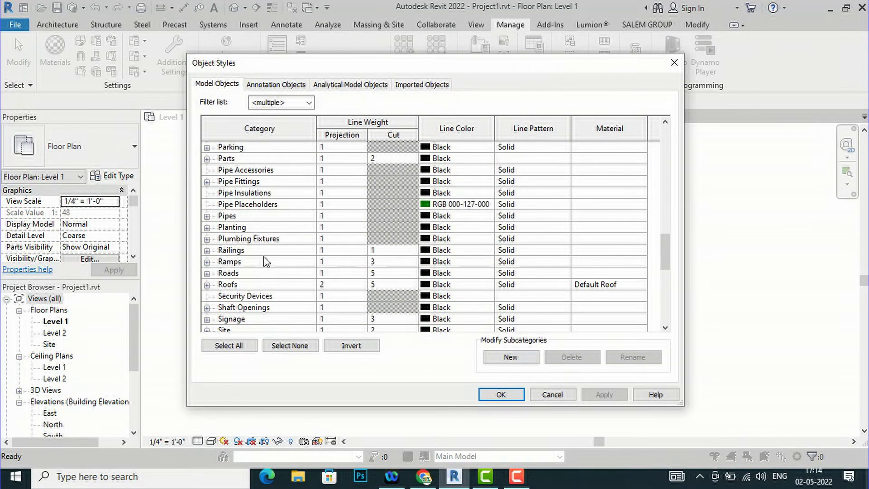
scroll(266, 262, down, 5)
scroll(266, 263, up, 3)
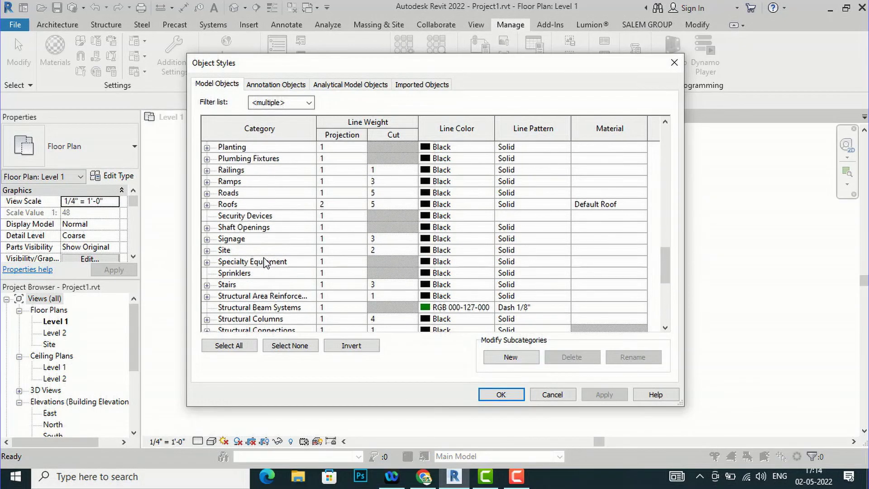
scroll(266, 263, up, 1)
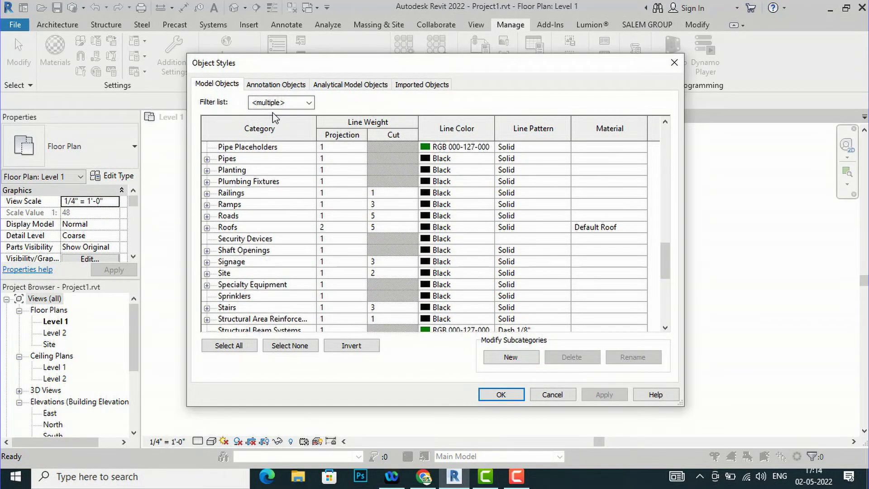
Examine the line weight, color and pattern of Revision Clouds among the annotation object styles, closing Object Styles without changes.
click(276, 84)
scroll(260, 272, down, 2)
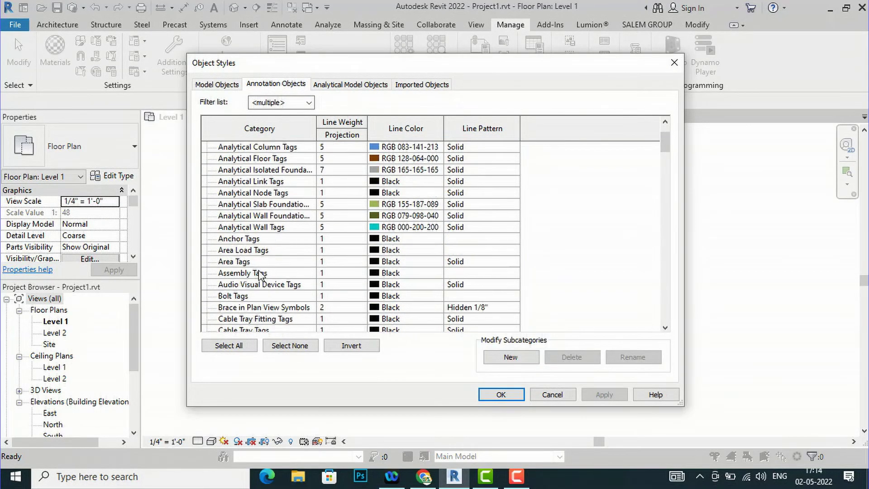
scroll(260, 274, down, 16)
scroll(257, 267, down, 10)
scroll(258, 267, down, 3)
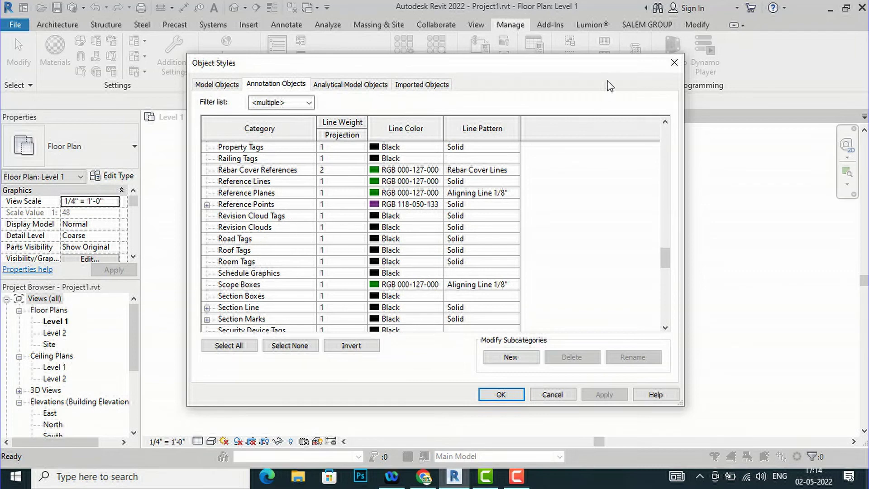
click(674, 63)
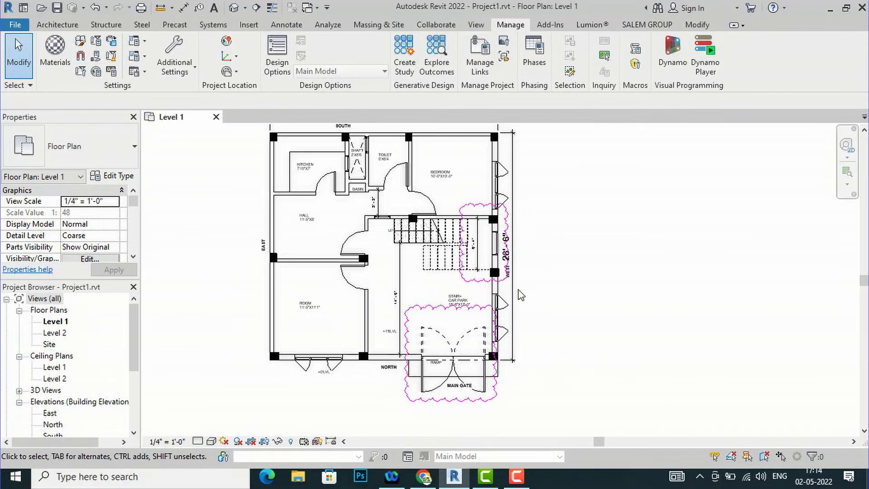
scroll(292, 270, down, 1)
scroll(431, 331, up, 2)
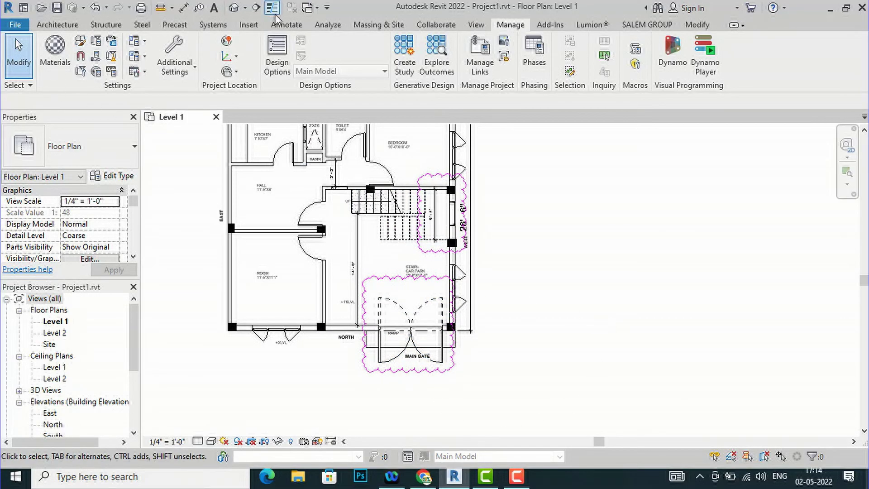
Tag the main gate revision cloud and the staircase revision cloud by category, with leaders on both tags.
click(281, 28)
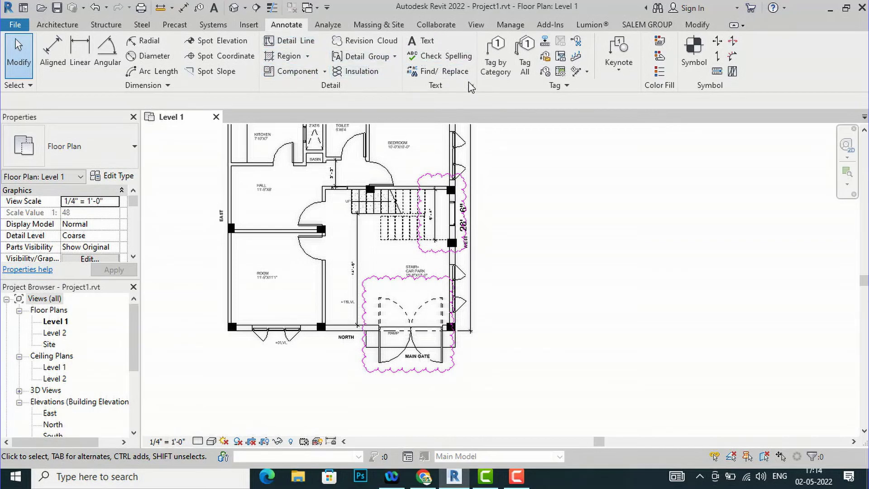
click(505, 74)
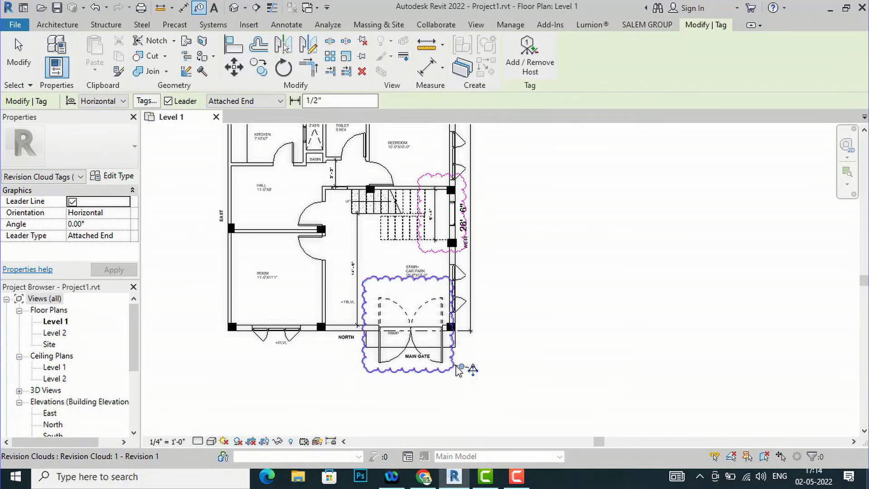
scroll(514, 368, down, 2)
scroll(501, 258, up, 4)
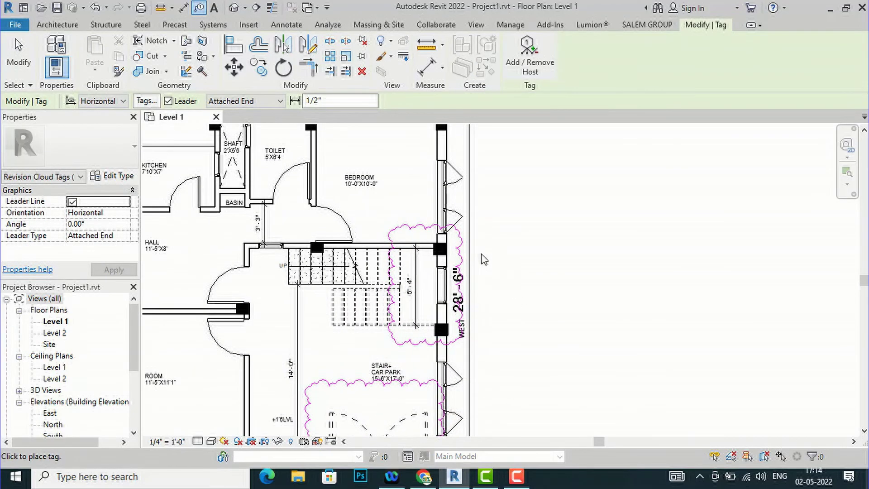
click(471, 267)
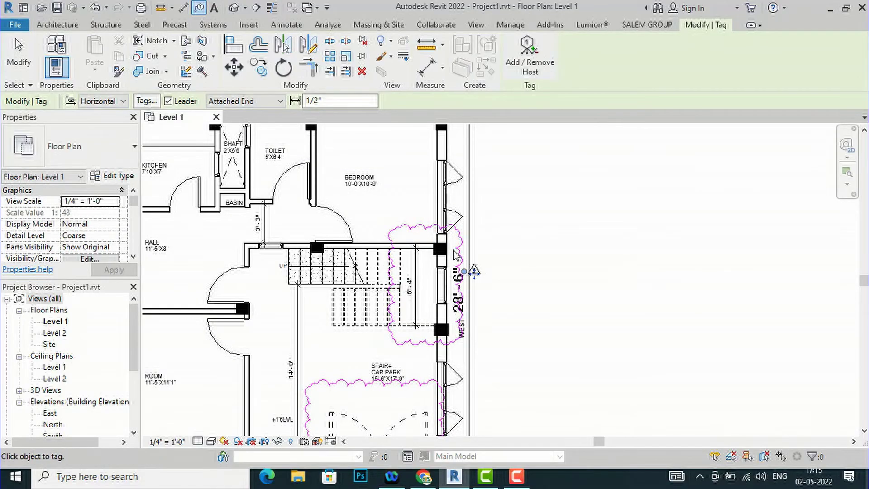
Examine the revision numbers in the tags beside the main gate and staircase clouds, and end the tagging command.
scroll(514, 349, down, 3)
scroll(481, 382, up, 5)
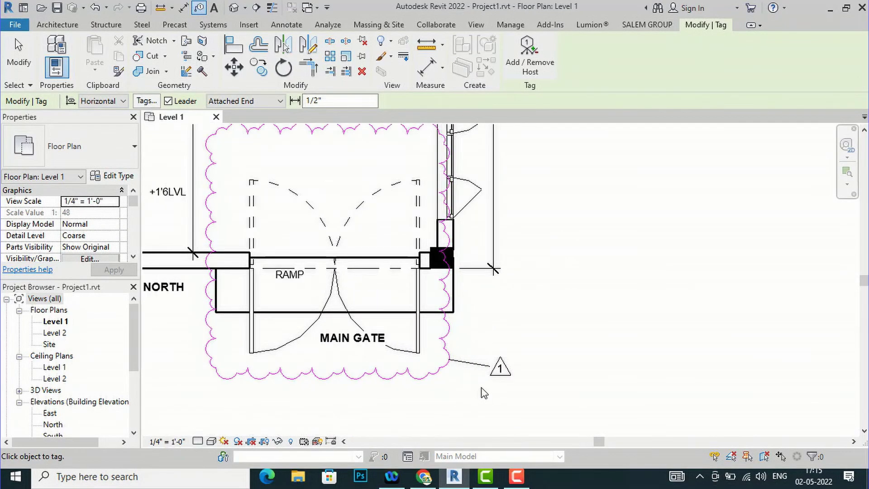
scroll(519, 366, up, 1)
scroll(492, 349, down, 3)
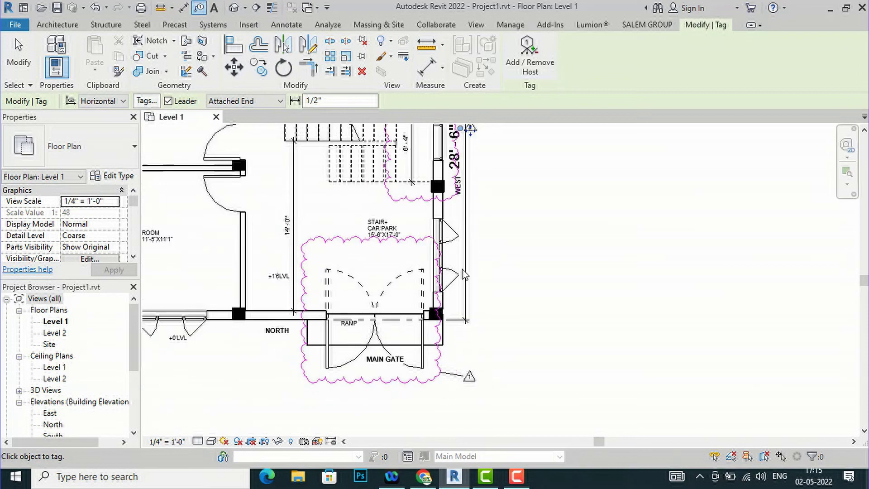
scroll(493, 280, down, 1)
scroll(479, 162, up, 3)
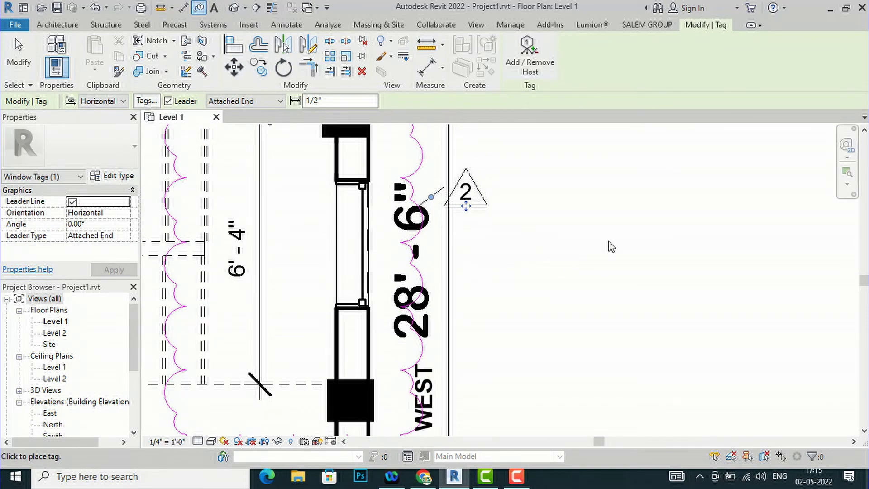
key(Escape)
key(Escape)
scroll(317, 250, down, 2)
scroll(384, 231, down, 4)
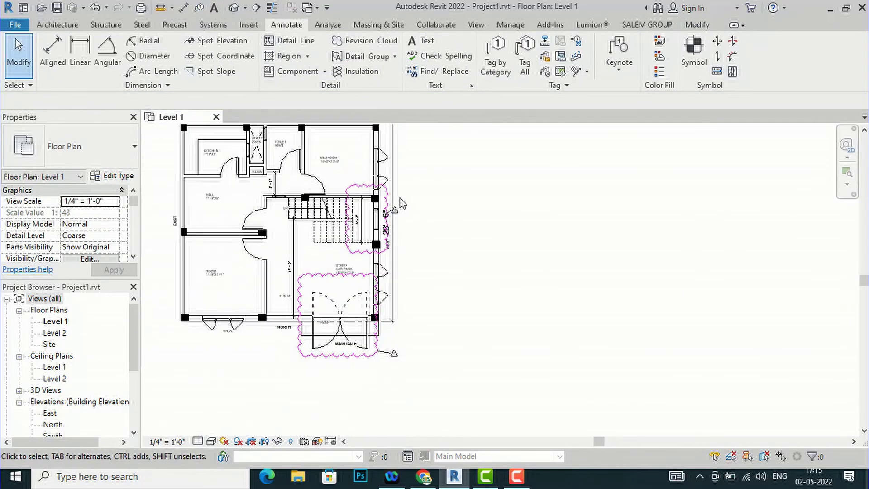
Place a text note with a two-segment leader pointing to the east-facing edge of the main gate's revision cloud.
scroll(358, 312, up, 2)
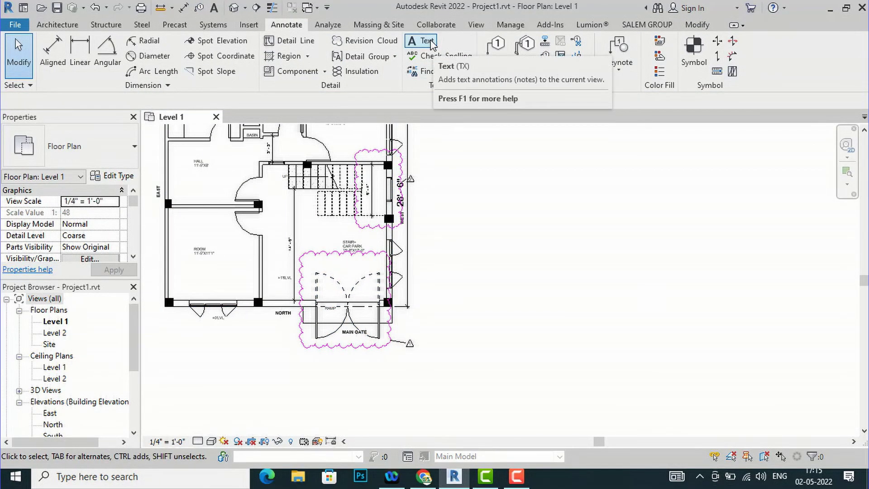
click(424, 41)
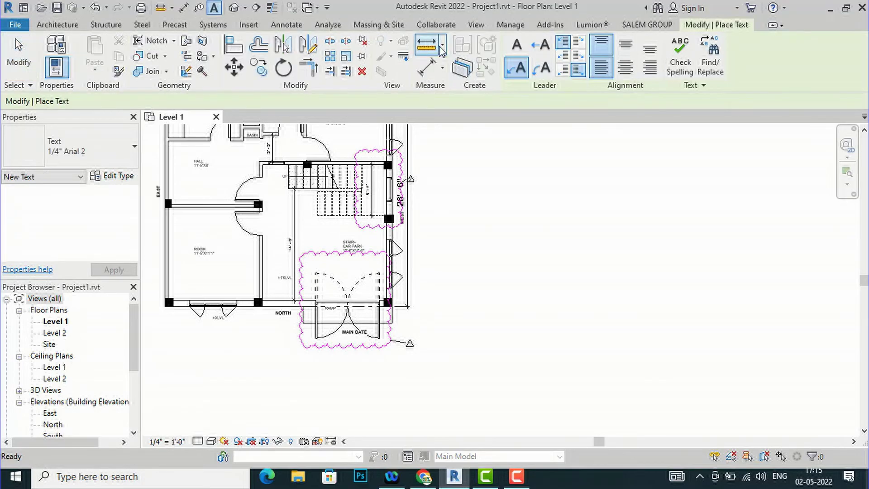
click(388, 326)
click(421, 307)
click(445, 307)
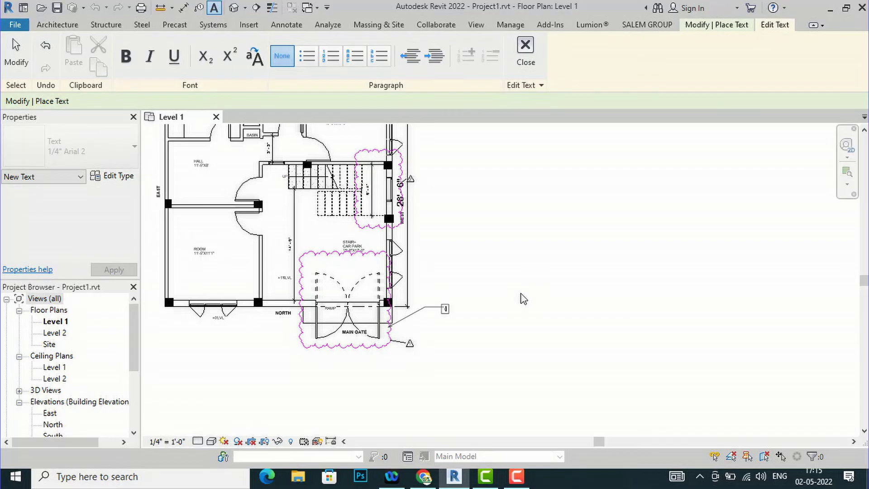
Enter "entrance ooor width should be increased" as the leader note's text and finish placing text.
text(entrance door width should)
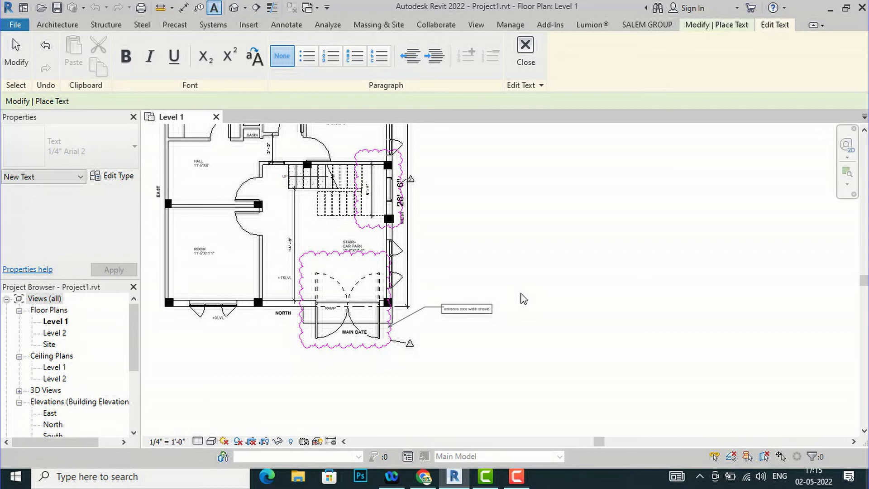
text( be ancreased)
scroll(482, 299, up, 5)
click(482, 326)
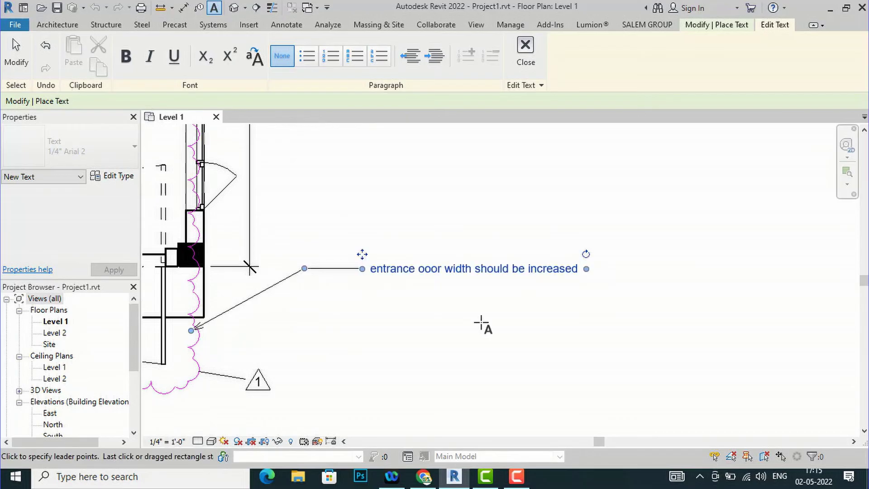
scroll(569, 351, down, 2)
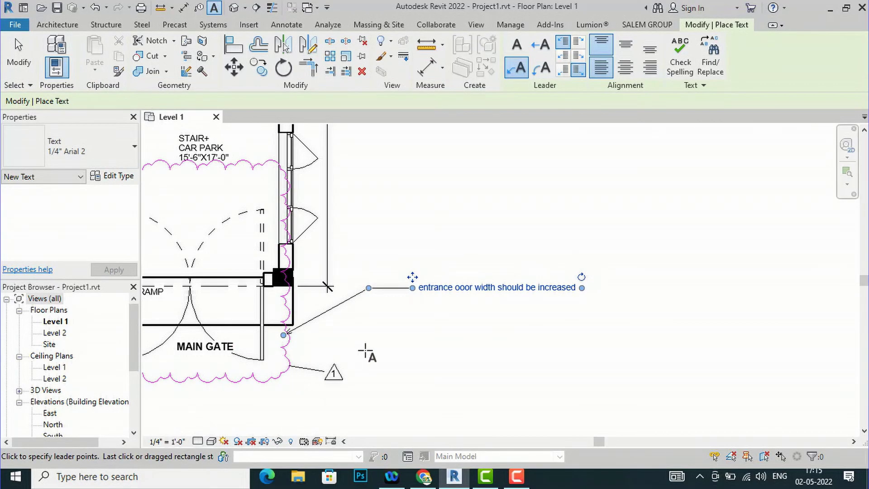
scroll(409, 346, down, 2)
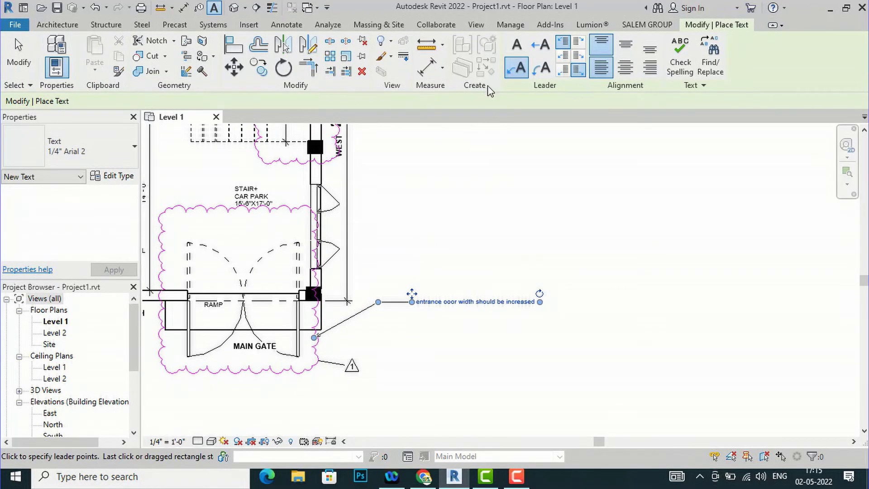
key(Escape)
key(Escape)
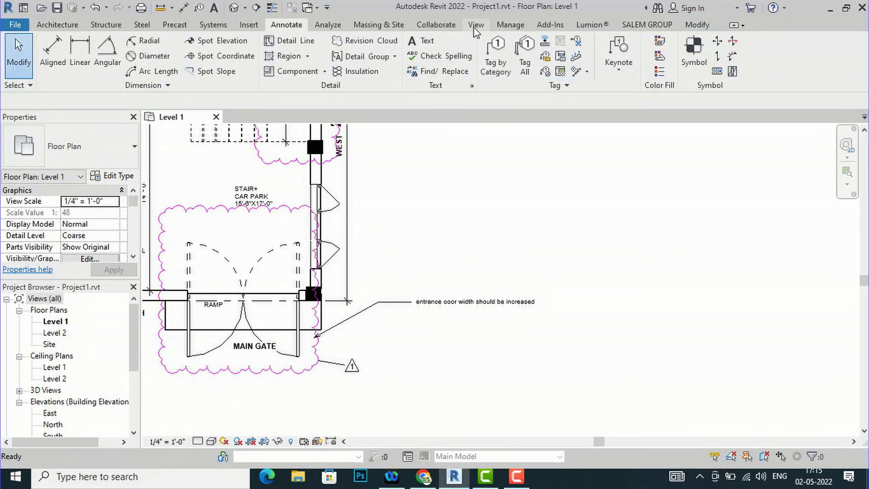
Change the description of revision sequence 1 to "entrance door width is less" in Sheet Issues/Revisions and accept it.
click(476, 25)
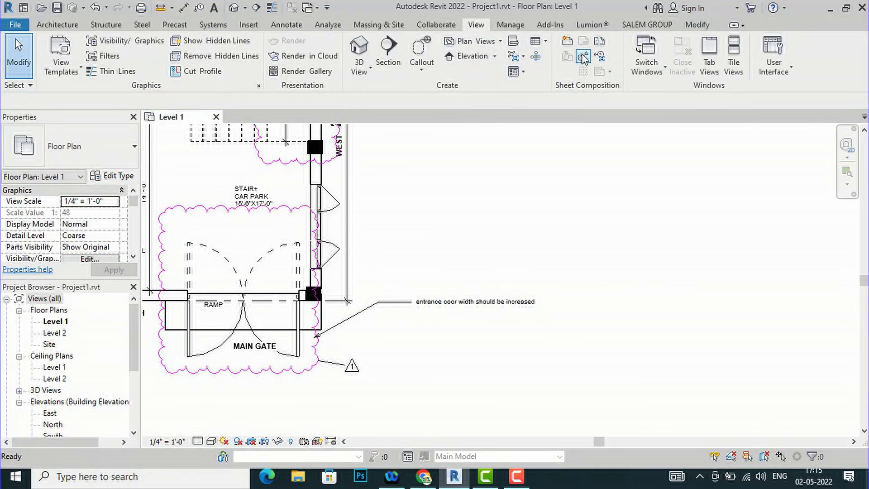
click(583, 57)
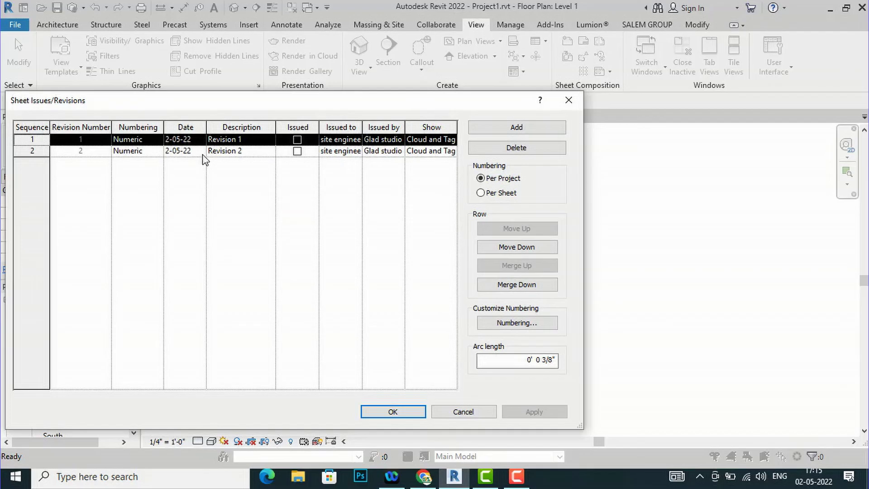
click(244, 141)
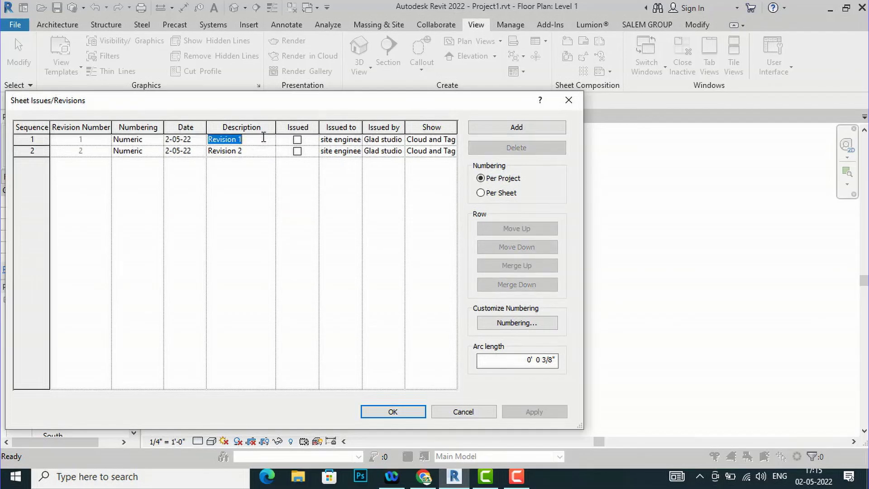
text(e)
text(ntrance doo)
text(r width is)
text( m)
key(BackSpace)
text(less)
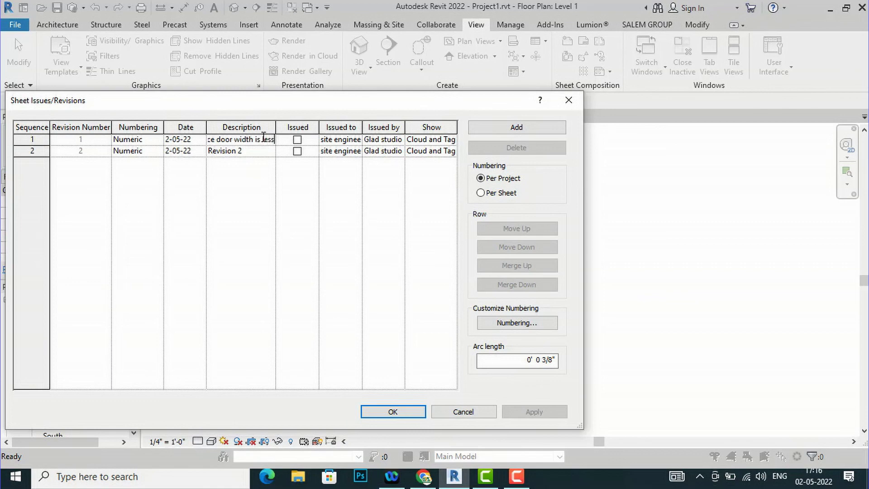
click(394, 412)
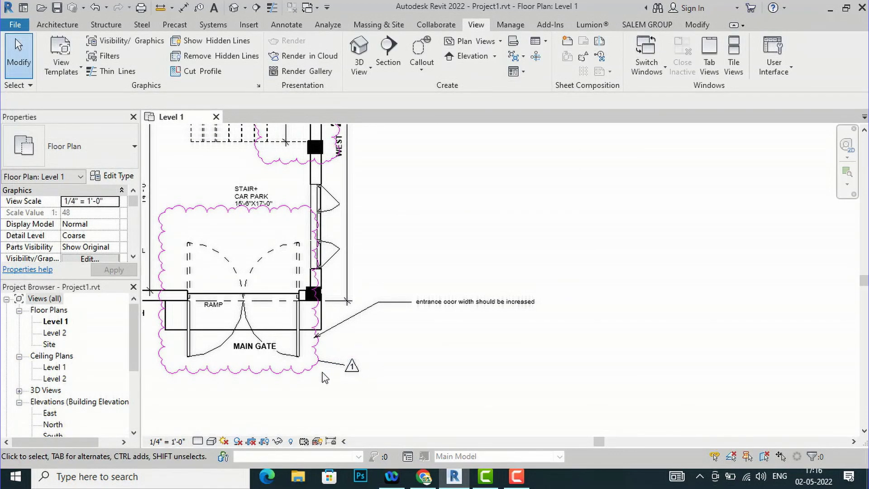
Examine the revision, date, issue and comment properties of the main gate's revision cloud, then deselect it.
click(278, 380)
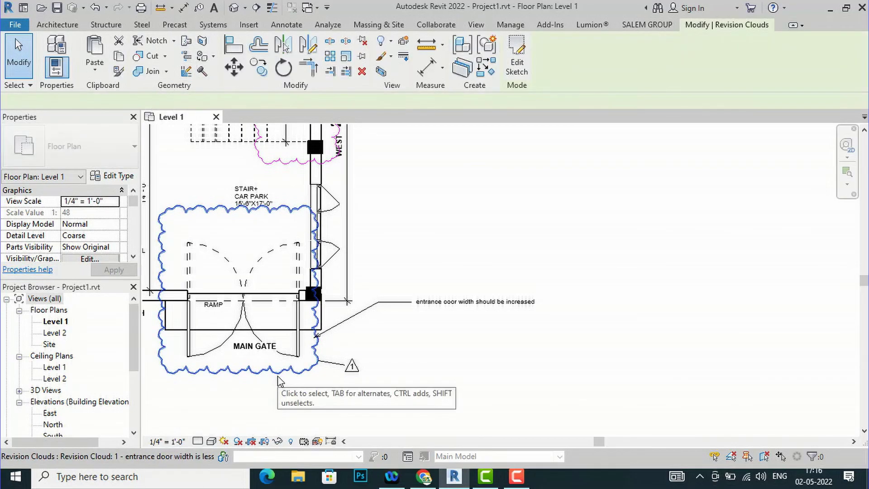
scroll(111, 222, down, 1)
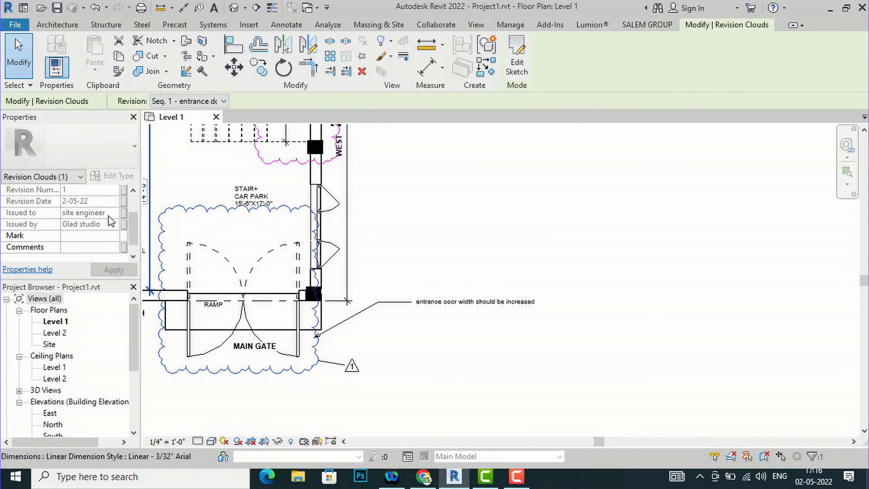
scroll(109, 221, up, 1)
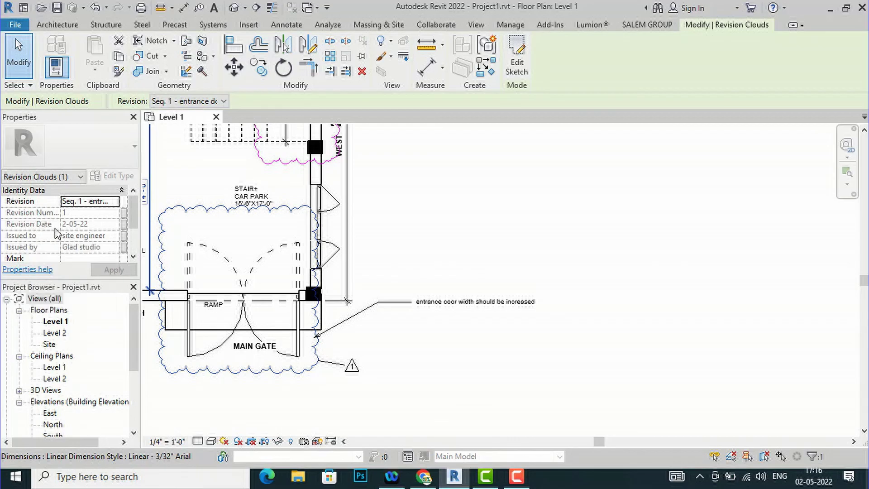
scroll(78, 267, down, 1)
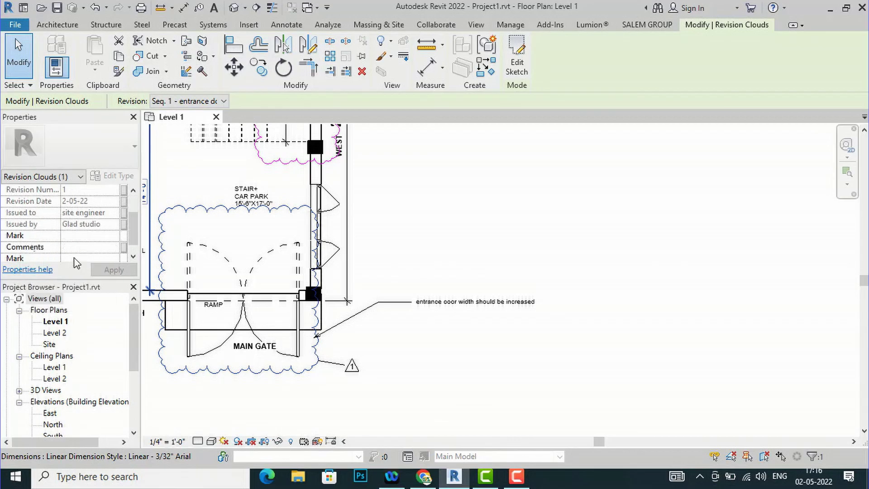
click(609, 369)
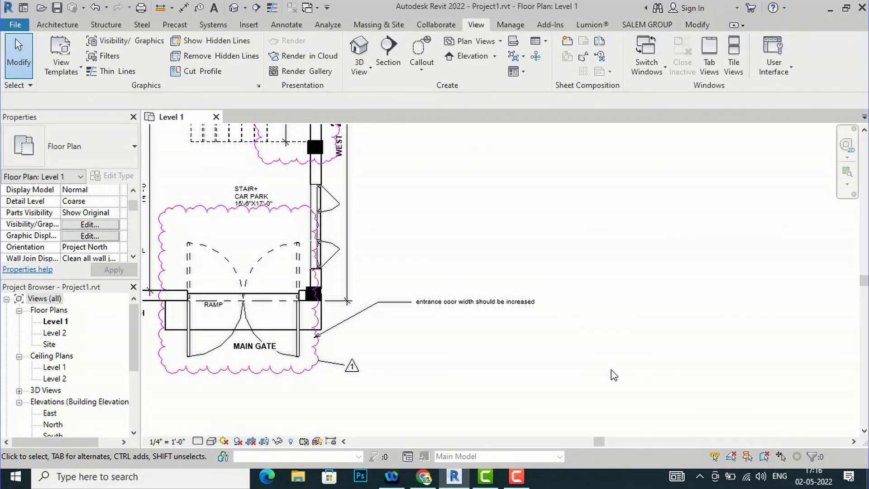
scroll(575, 335, down, 1)
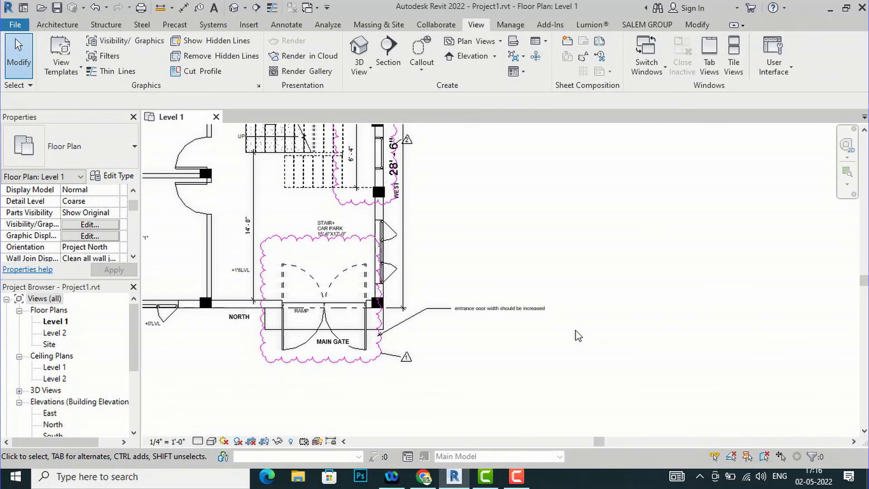
scroll(600, 324, down, 2)
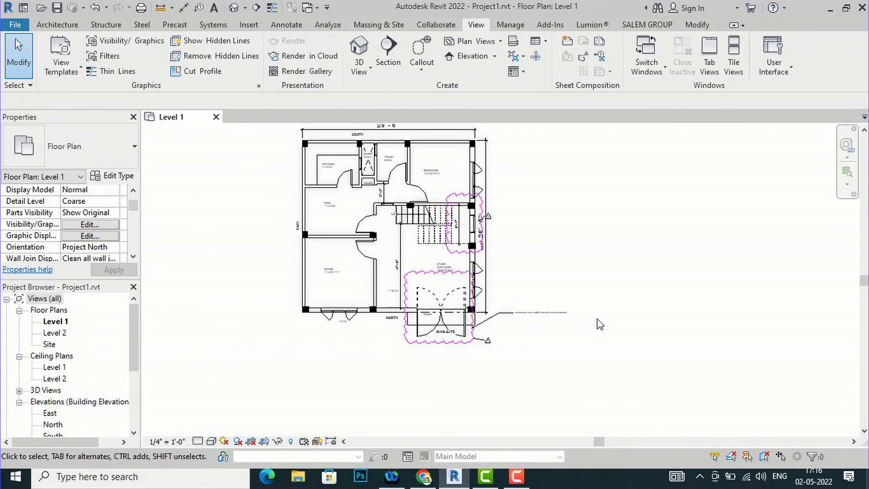